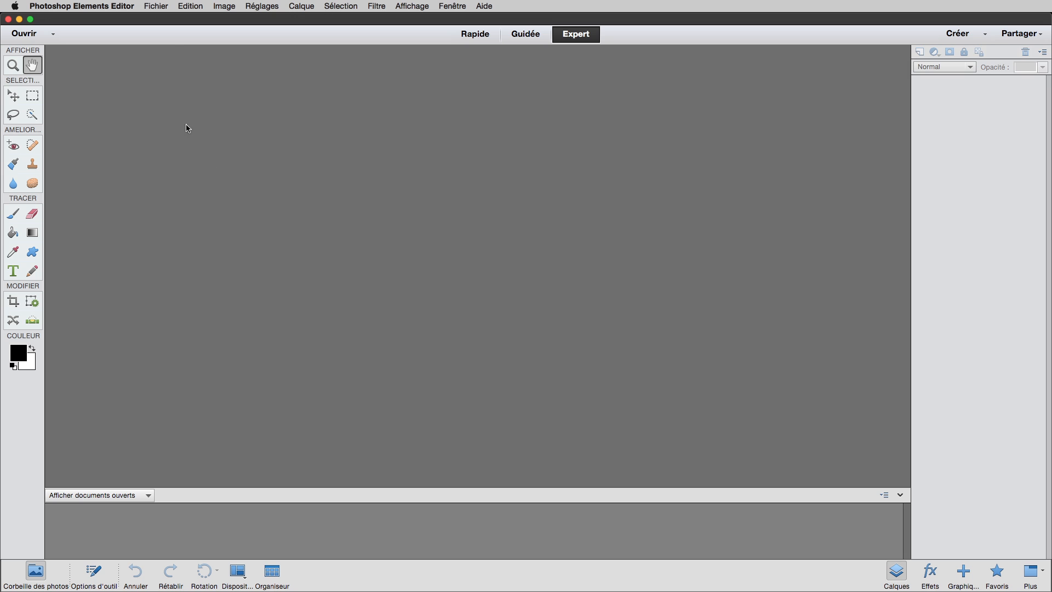
Open the photos "Se prendre en main 1.jpg" and "Se prendre en main 2.jpg" together from the Elements folder.
left_click(156, 6)
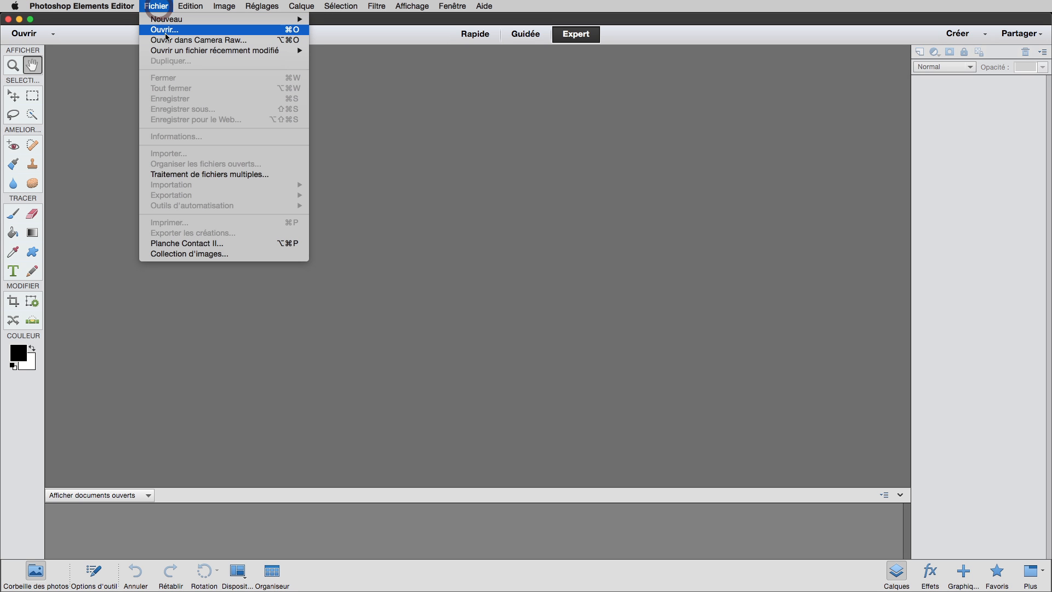
left_click(165, 32)
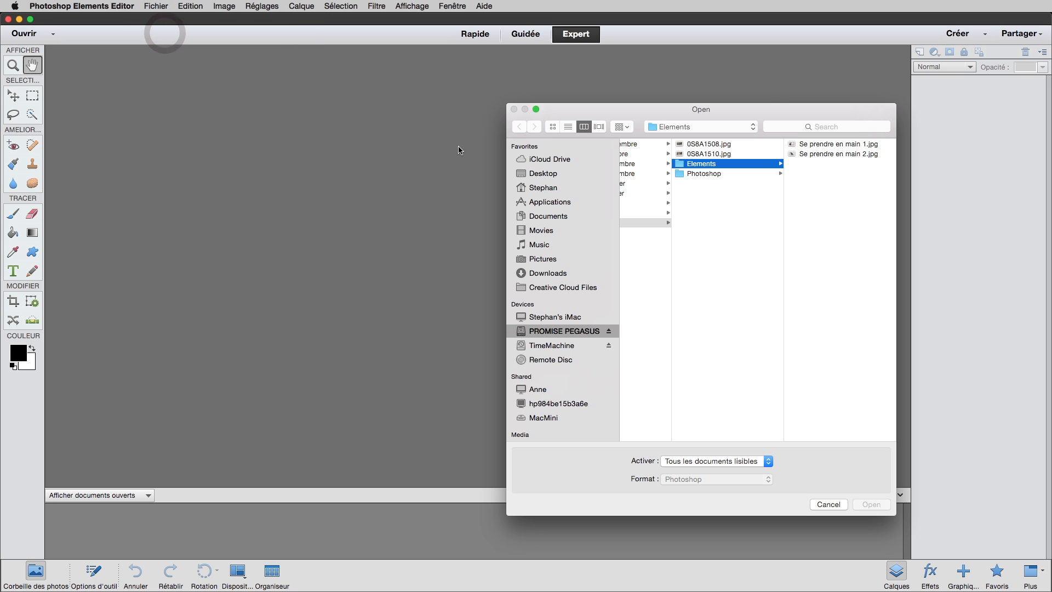
left_click(819, 144)
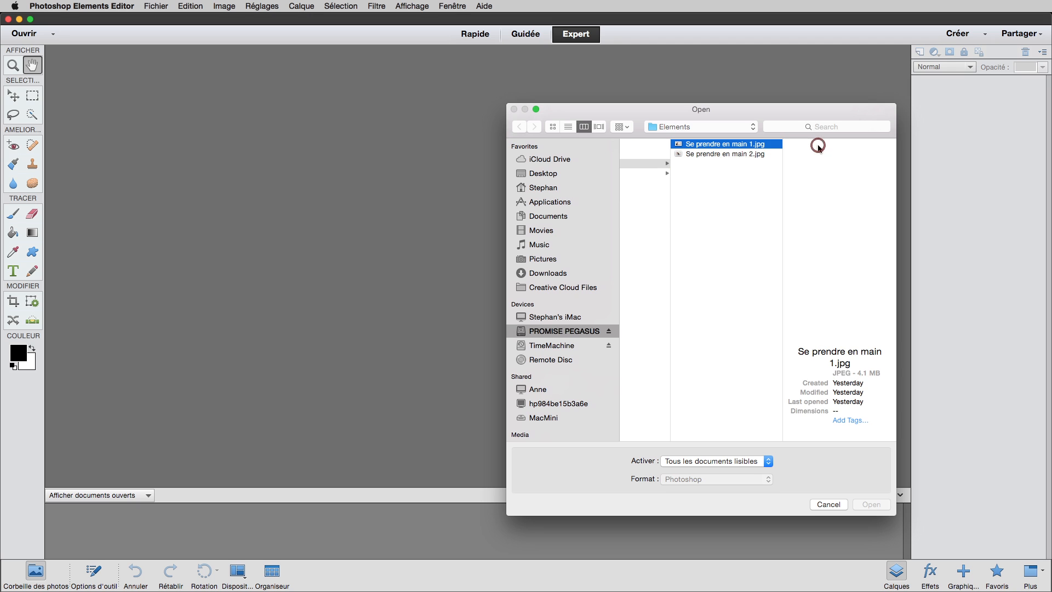
left_click(710, 153, "shift")
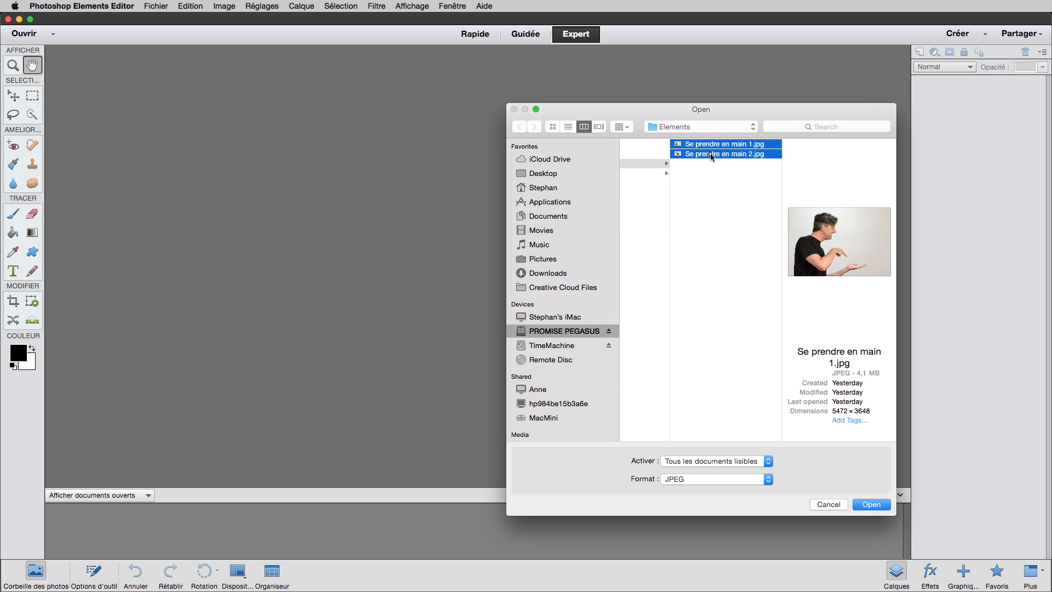
left_click(866, 504)
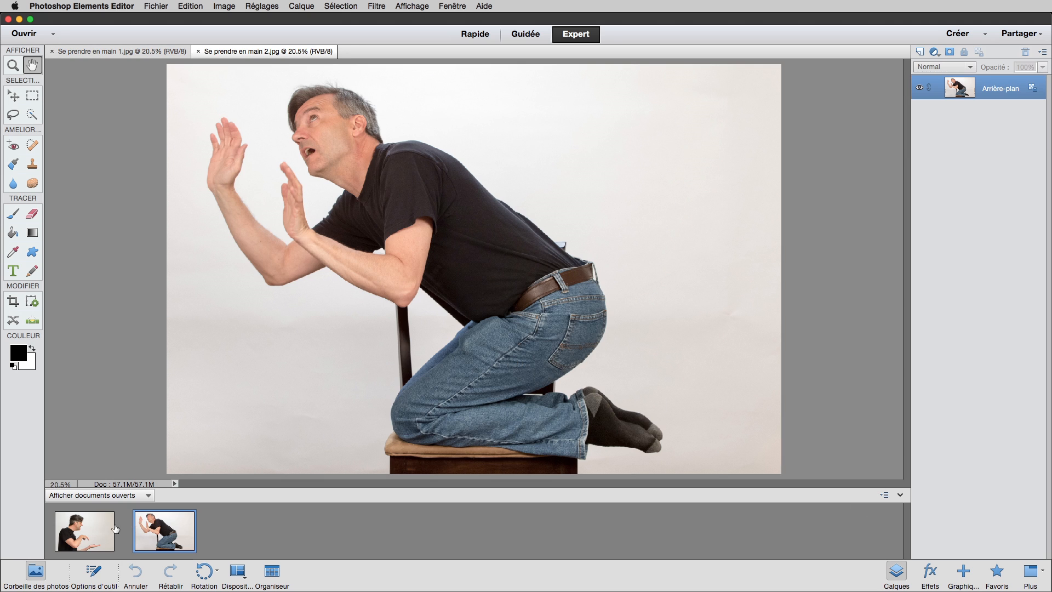
Place "Se prendre en main 2.jpg" as a layer in the "Se prendre en main 1.jpg" document, and close the second photo's own document.
left_click(92, 54)
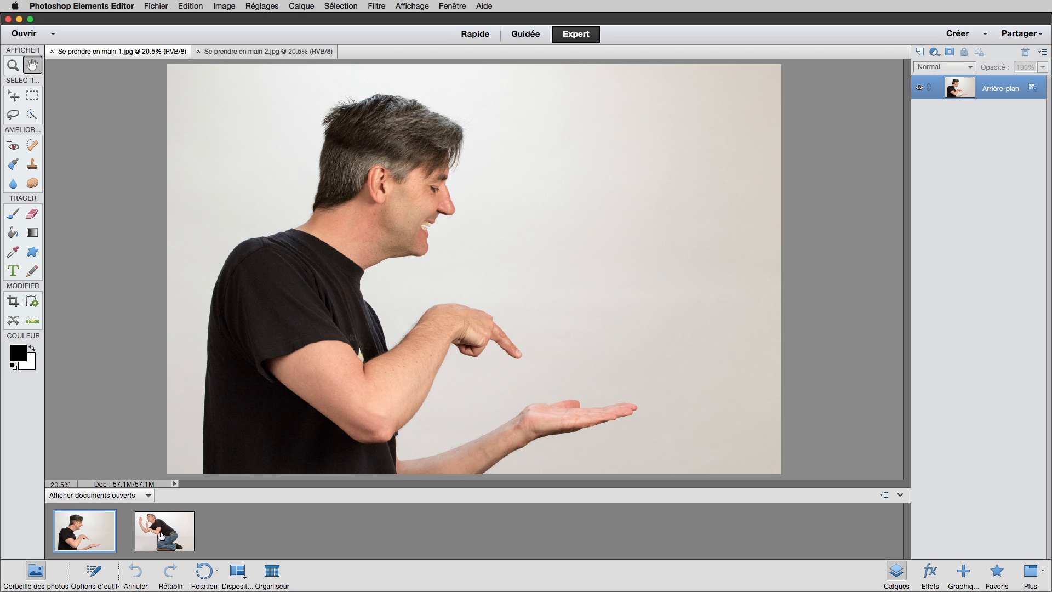
left_click_drag(159, 537, 449, 284)
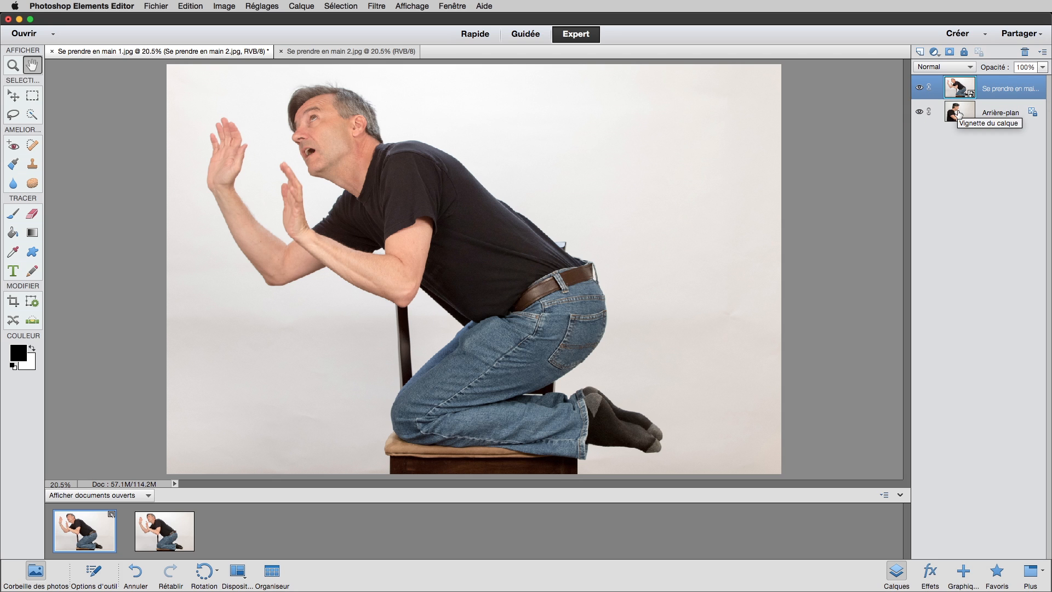
left_click(340, 52)
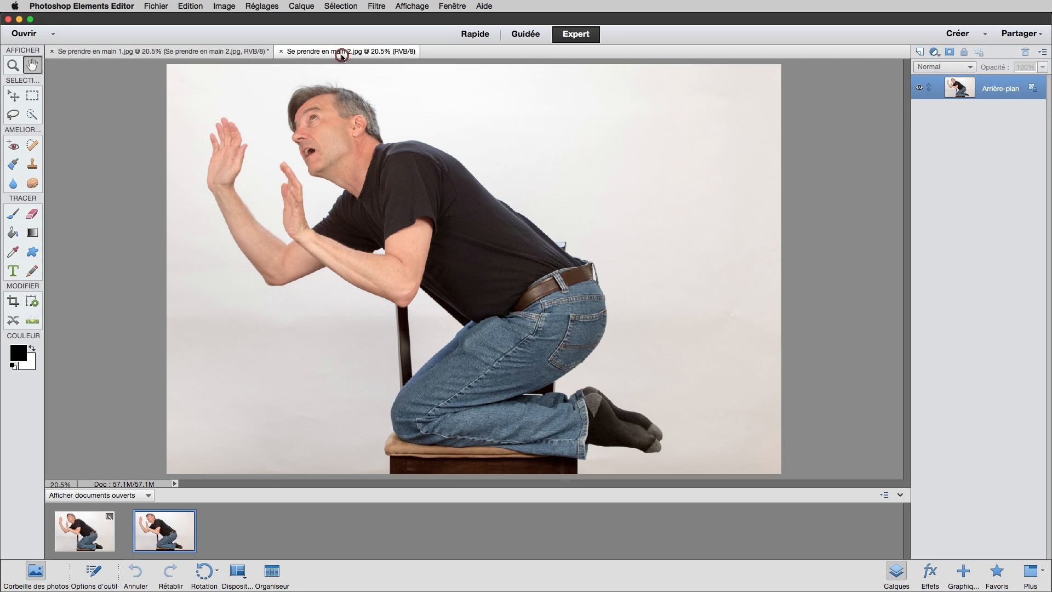
left_click(282, 52)
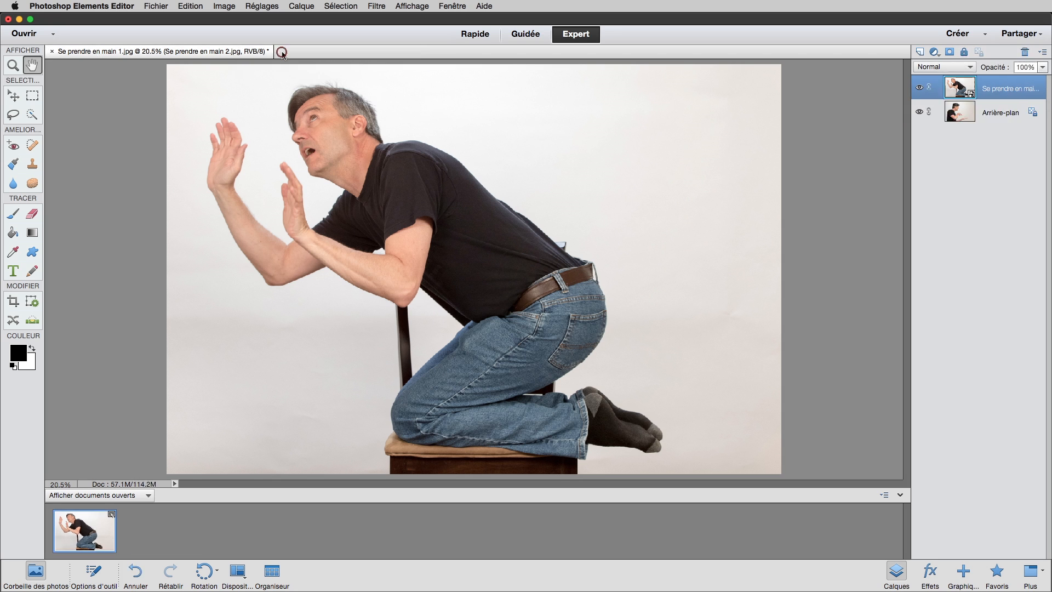
left_click(233, 53)
Compare the two layers by hiding and showing the kneeling man's layer, leaving it shown and active.
left_click(963, 114)
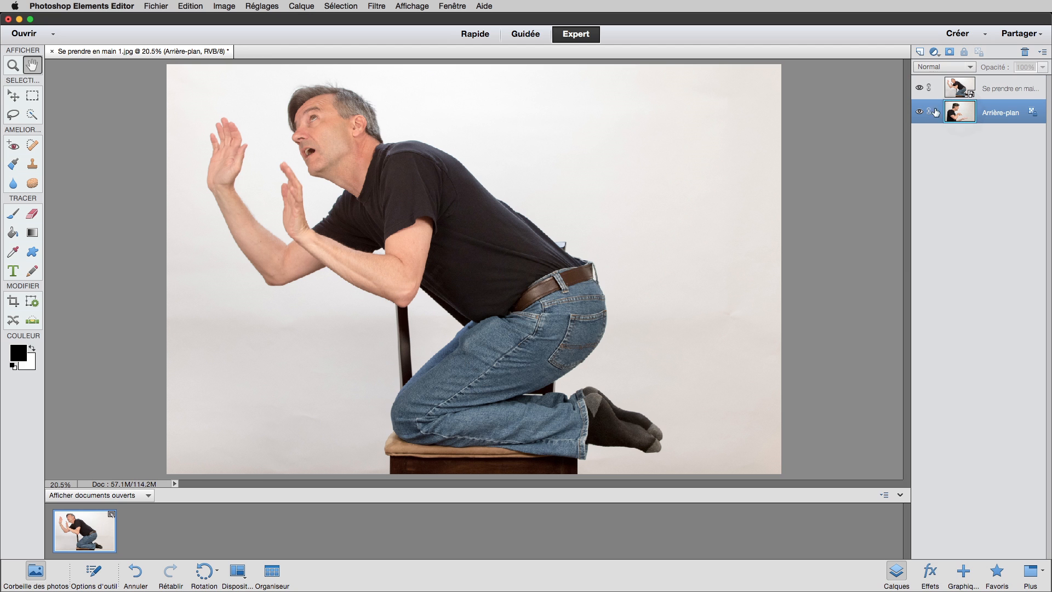
left_click(920, 88)
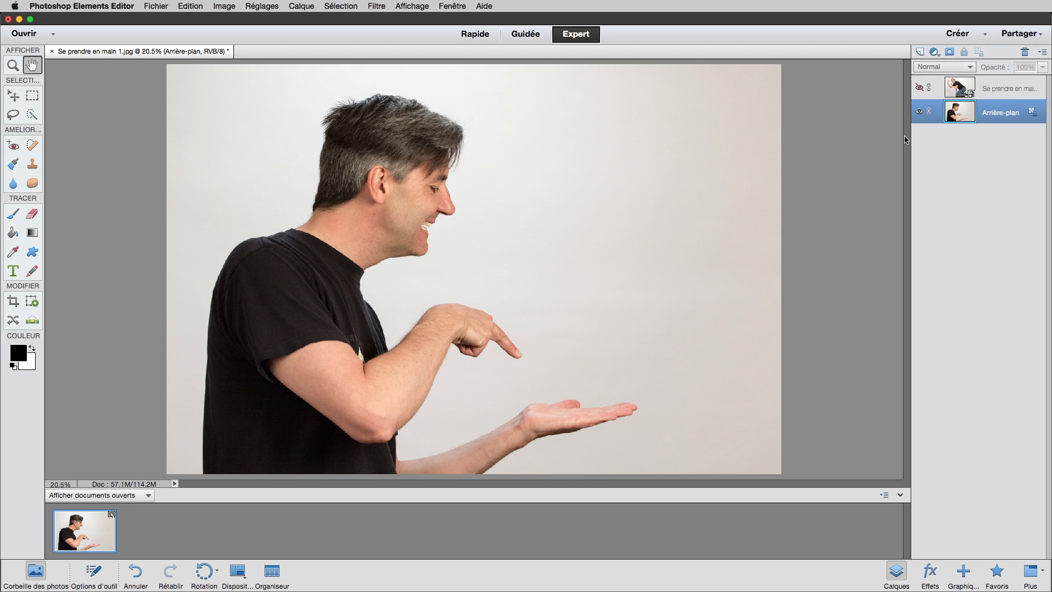
left_click(919, 87)
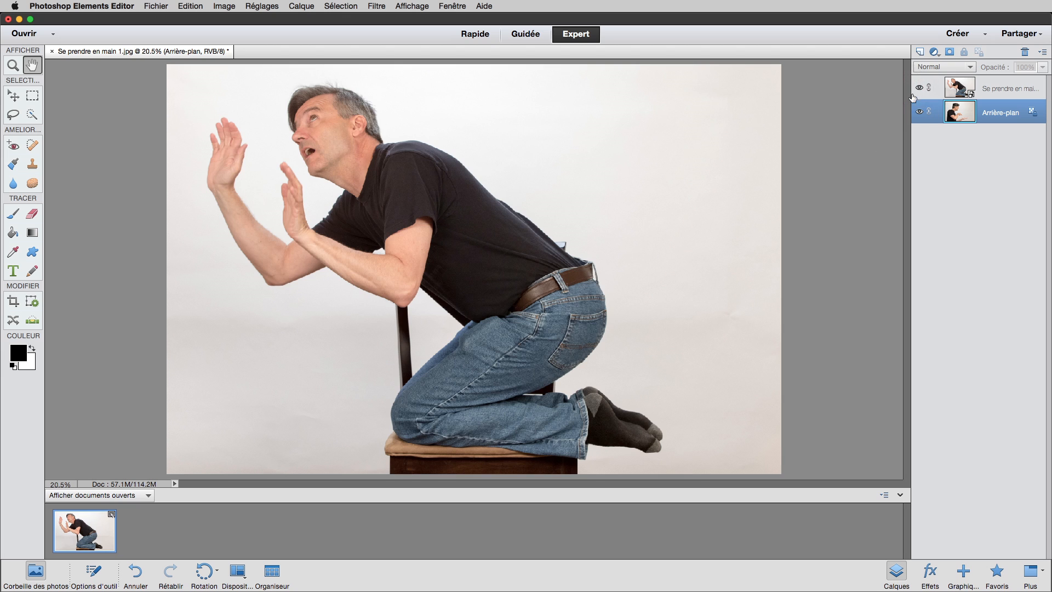
left_click(919, 87)
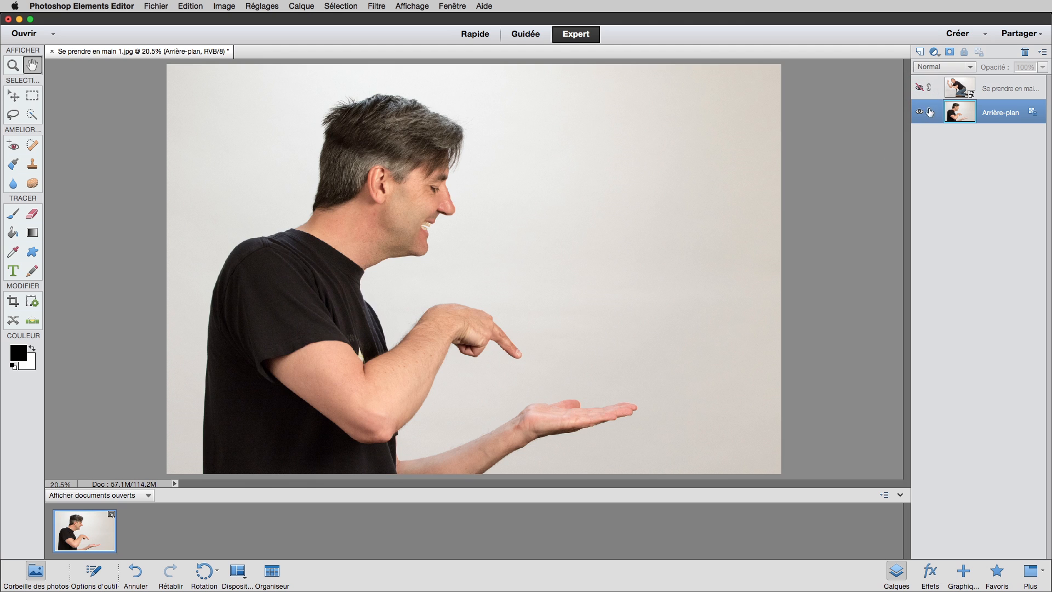
left_click(919, 88)
left_click(959, 89)
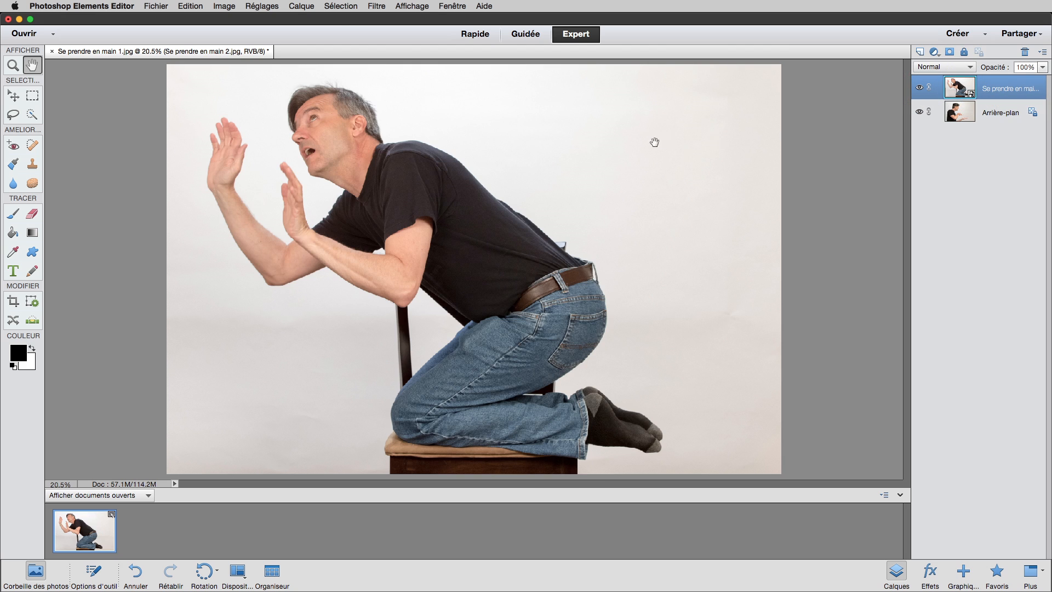
Select the light background all around the kneeling man using the Quick Selection tool with a 69 px brush.
left_click(33, 114)
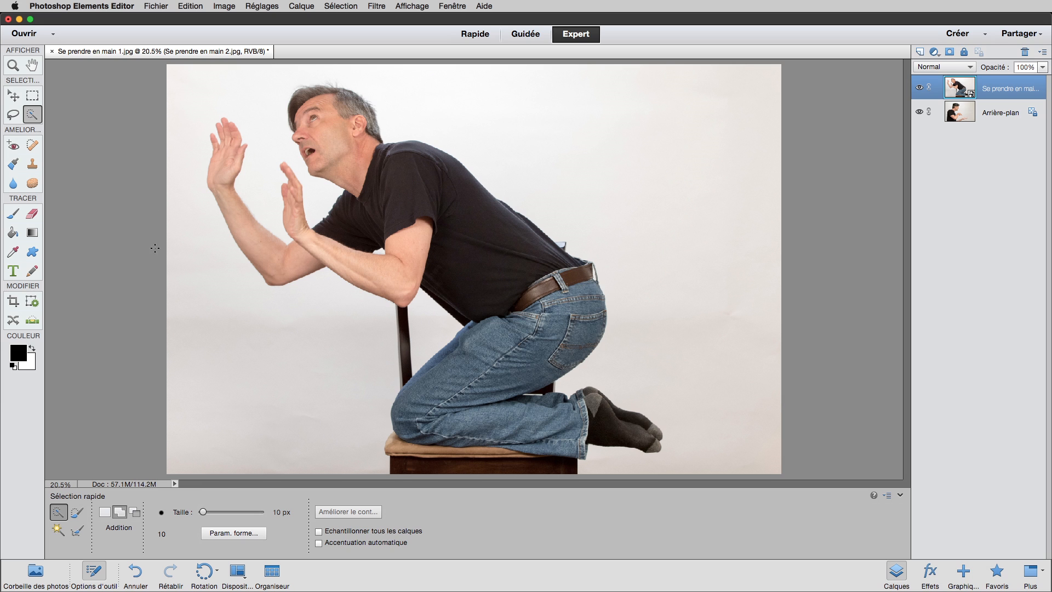
left_click_drag(203, 512, 230, 512)
left_click(227, 361)
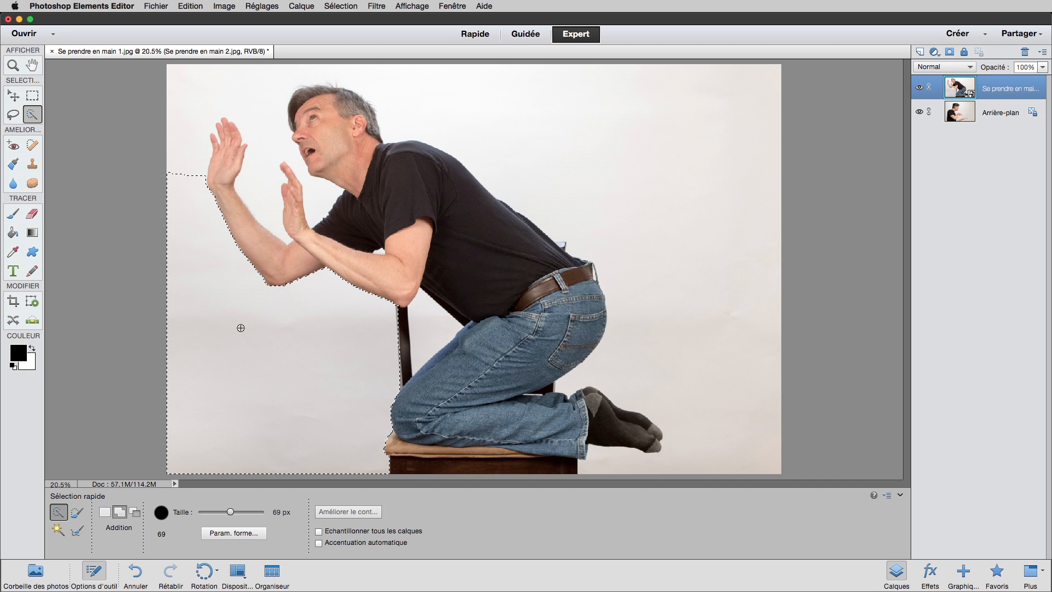
left_click_drag(194, 195, 200, 99)
mouse_move(326, 74)
left_mouse_down()
mouse_move(448, 86)
mouse_move(588, 121)
left_mouse_up()
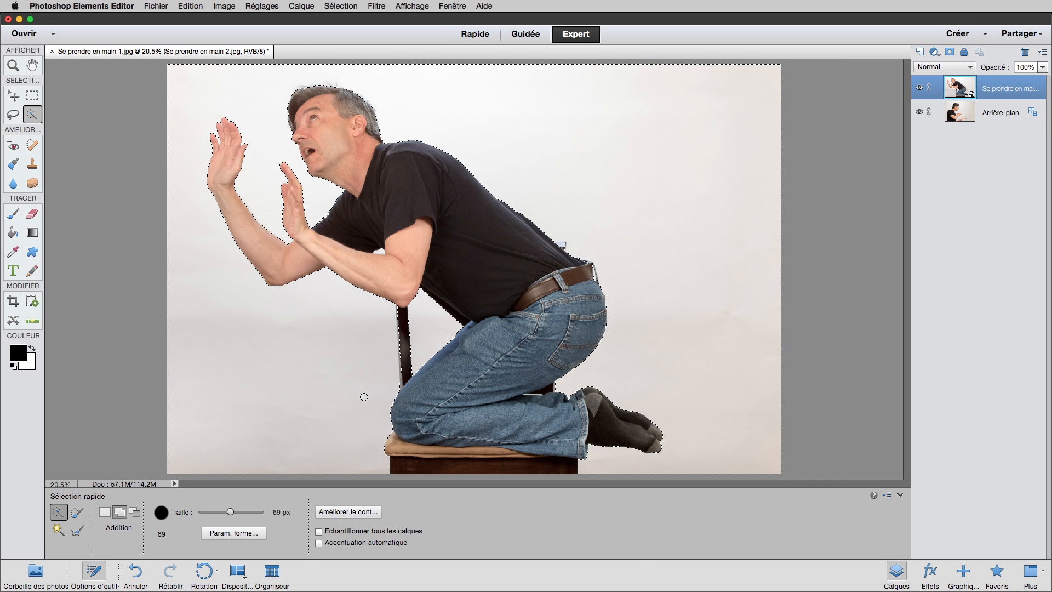
Add the chair's seat cushion and wooden front to the background selection, refining its edge along the underside of the jeans.
left_click(406, 461, "super")
left_click(485, 272, "super")
left_click(485, 271, "super")
left_click(489, 248, "super")
left_click(403, 235, "super")
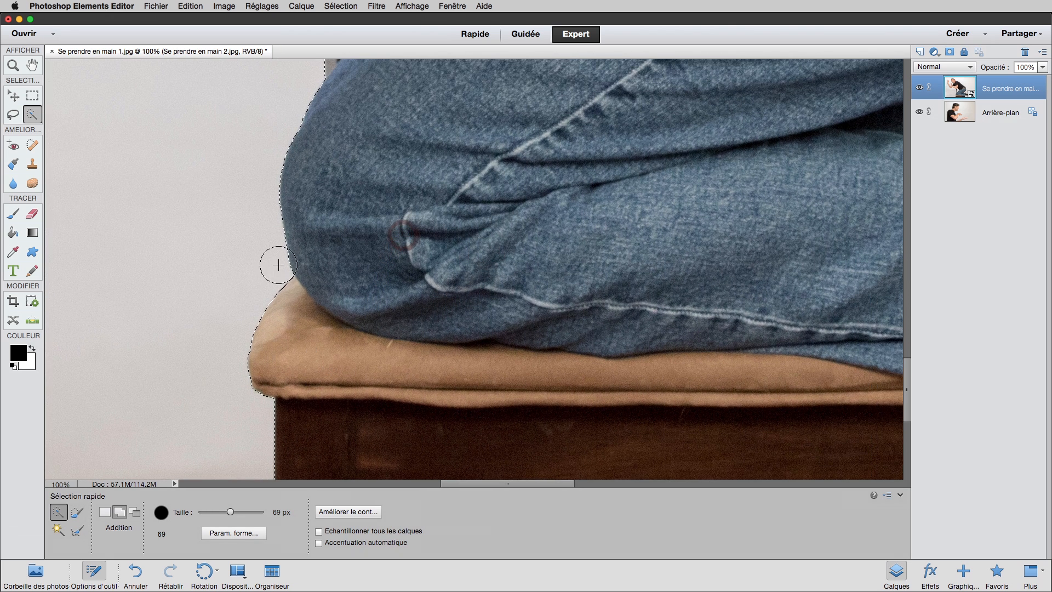
left_click(258, 303, "alt")
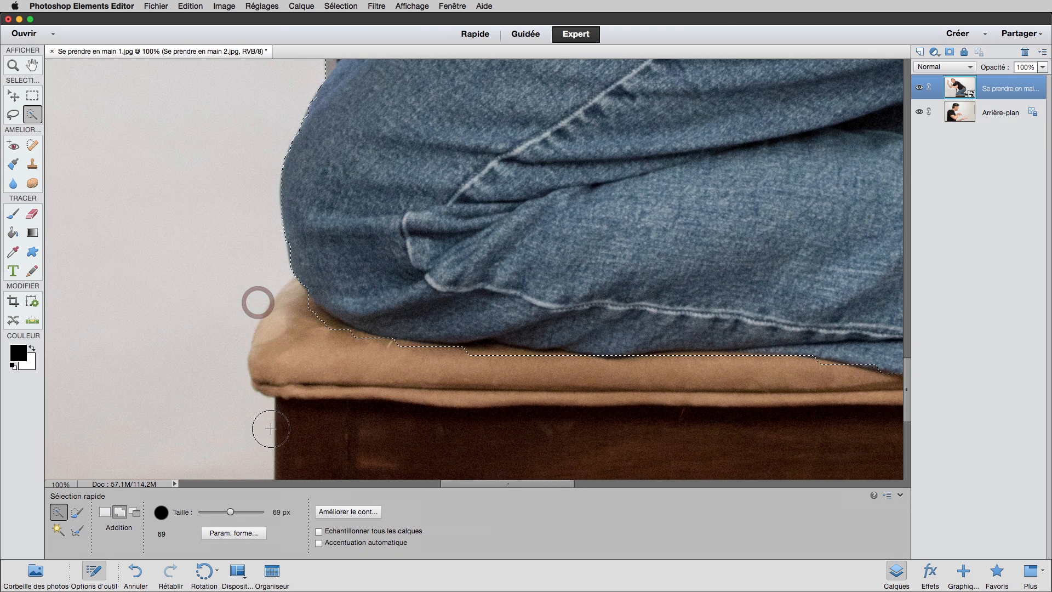
left_click_drag(498, 392, 216, 323)
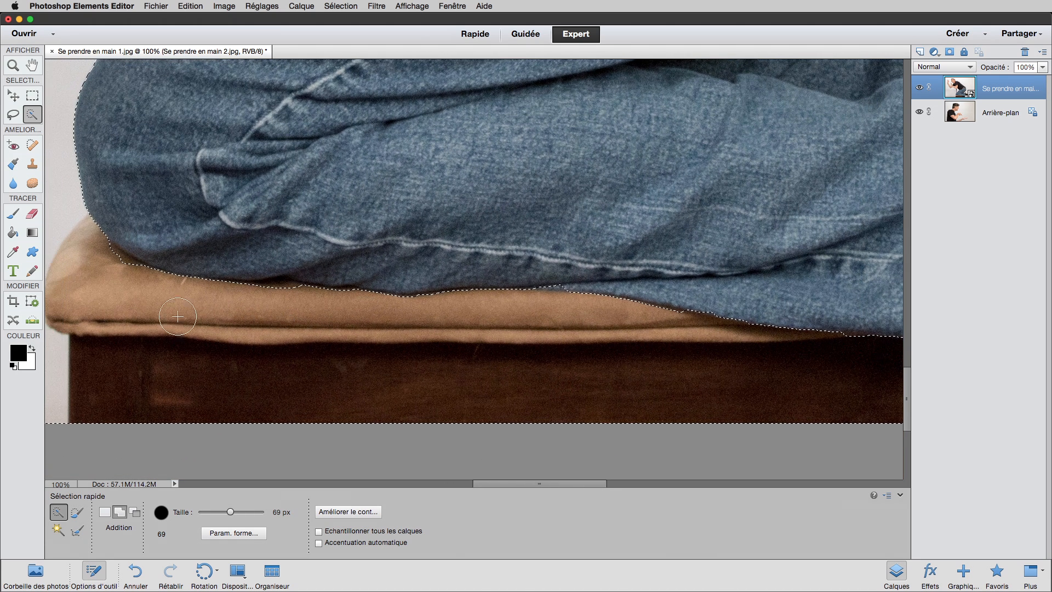
left_click(105, 271, "alt")
left_click(284, 304)
left_click(287, 301)
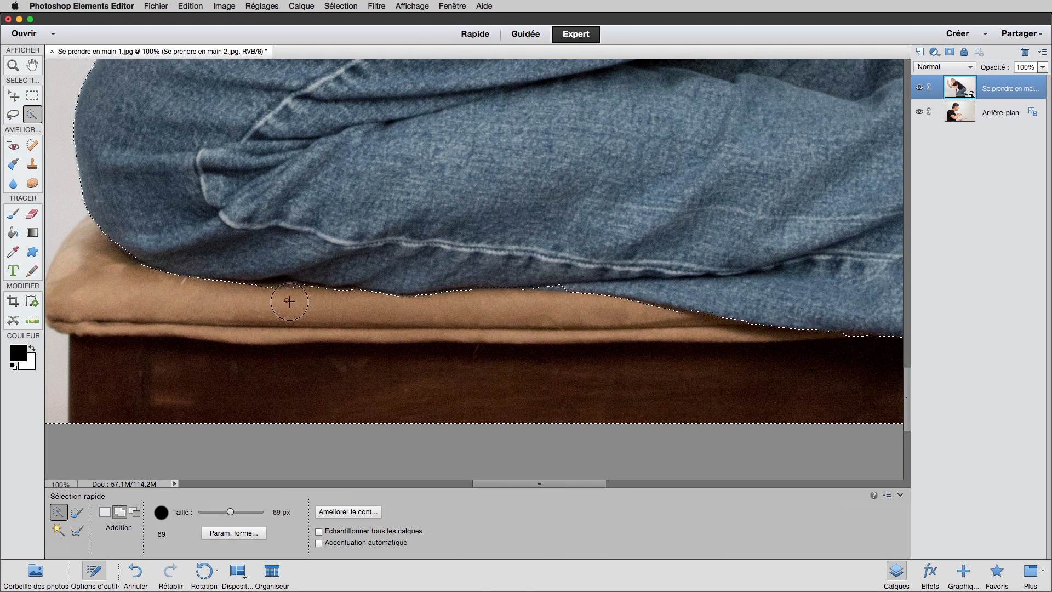
mouse_move(643, 339)
left_mouse_down()
mouse_move(570, 301)
mouse_move(376, 291)
mouse_move(380, 307)
left_mouse_up()
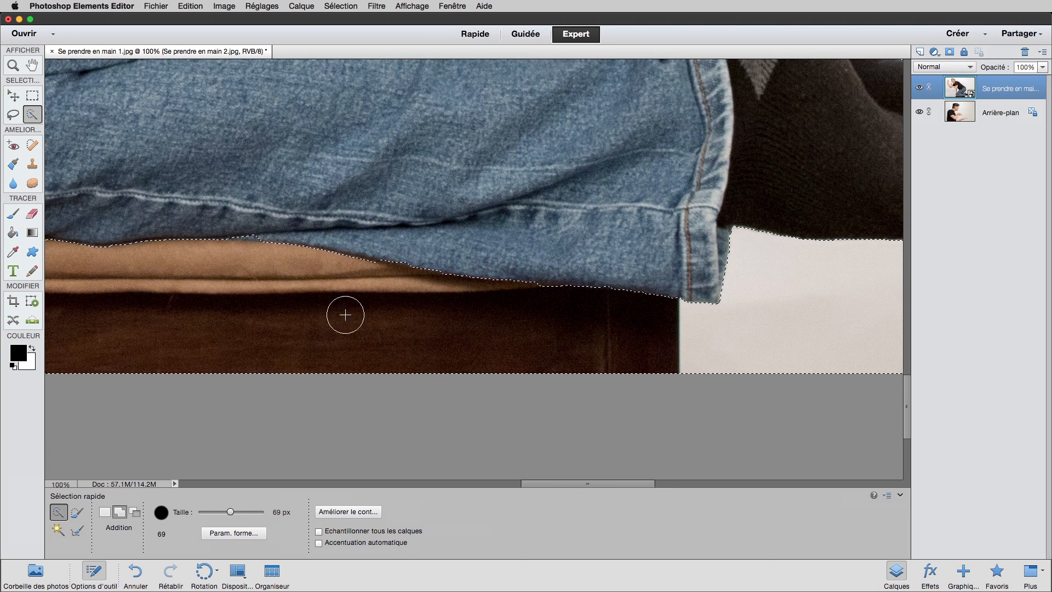
left_click_drag(209, 306, 634, 347)
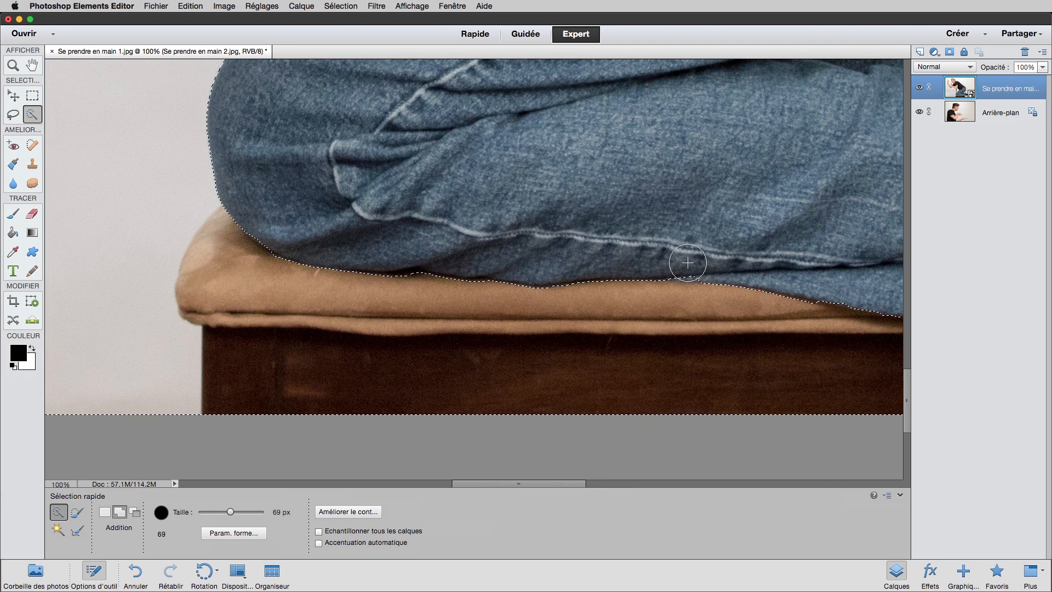
key("alt")
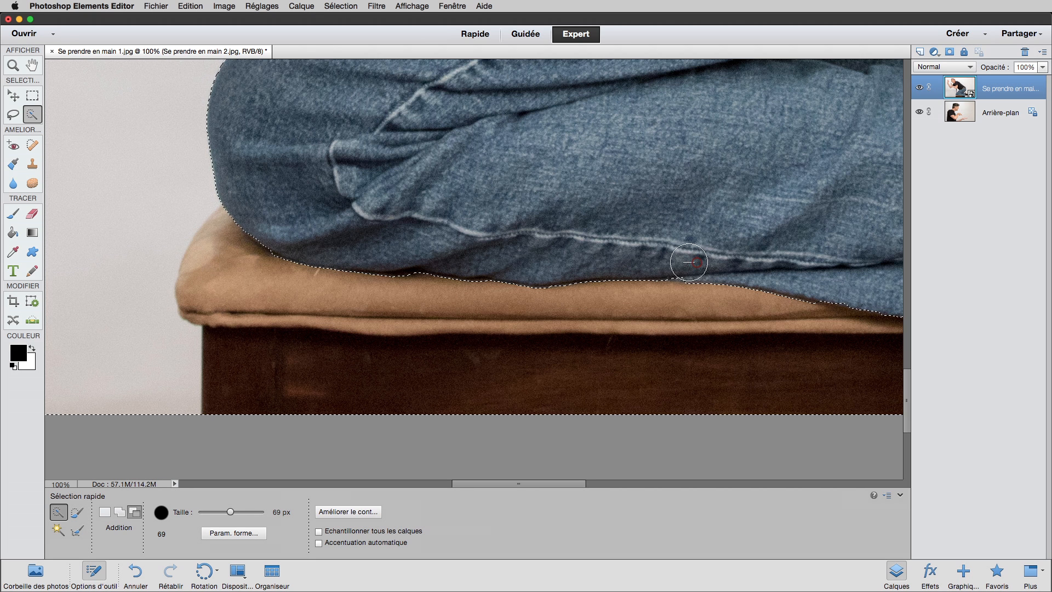
key("alt")
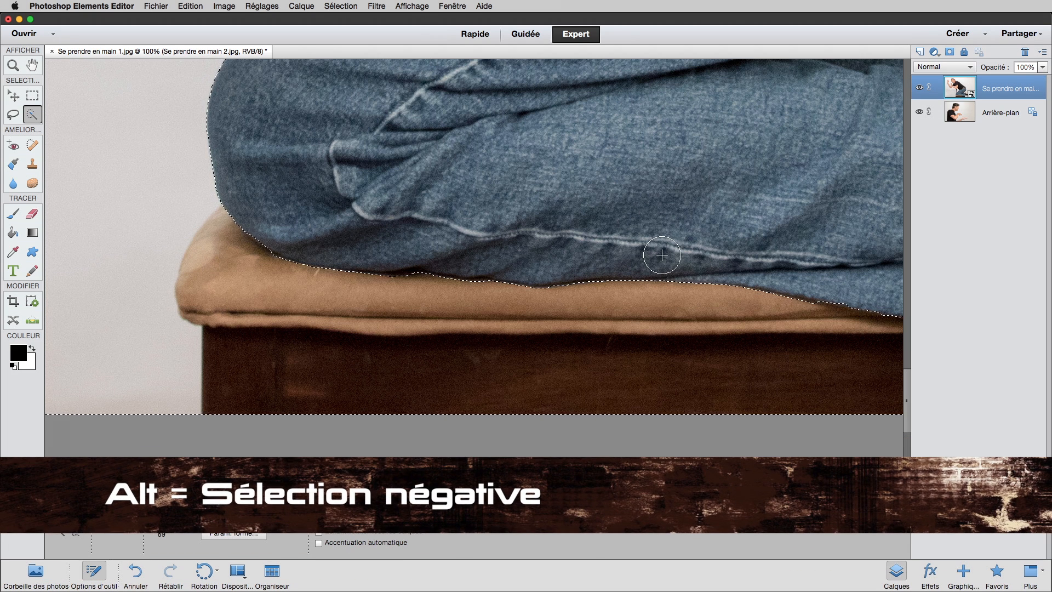
key("alt")
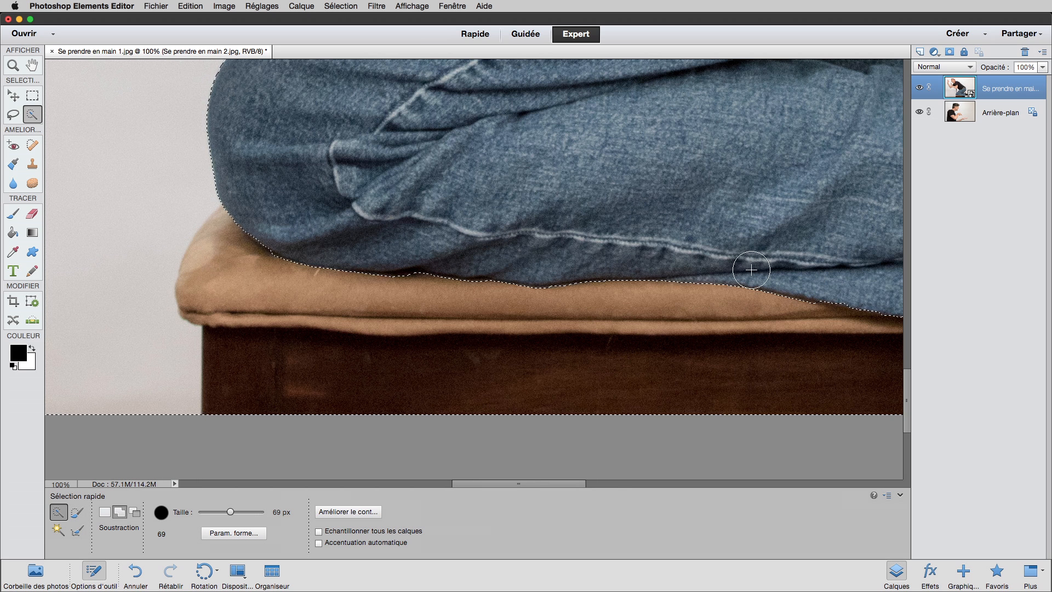
Add the dark chair post between the knee and the elbow to the background selection, following the jeans' edge.
left_click_drag(266, 188, 224, 364)
left_click_drag(235, 251, 279, 374)
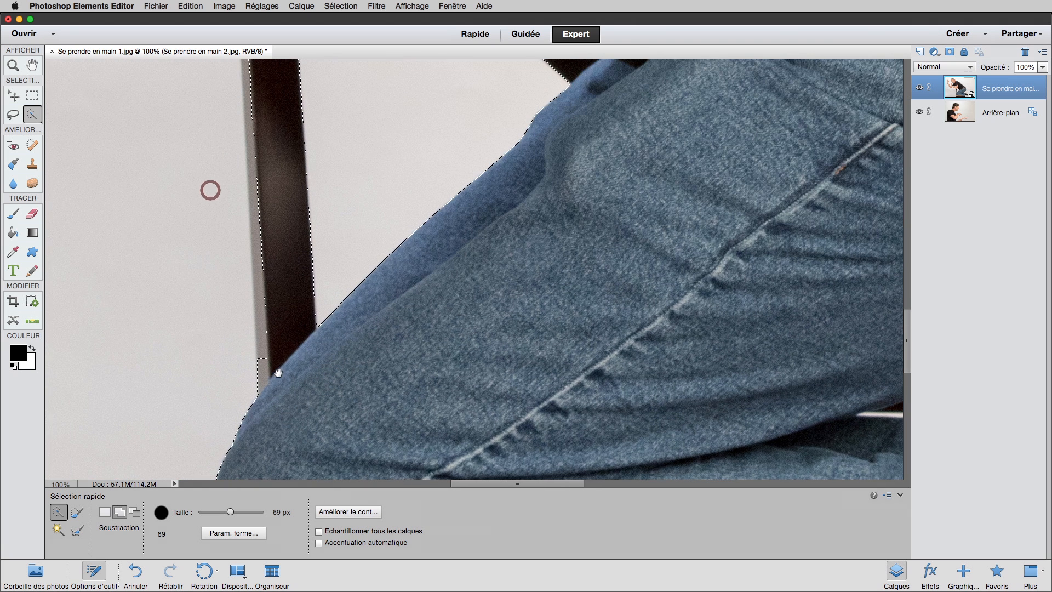
left_click(263, 338)
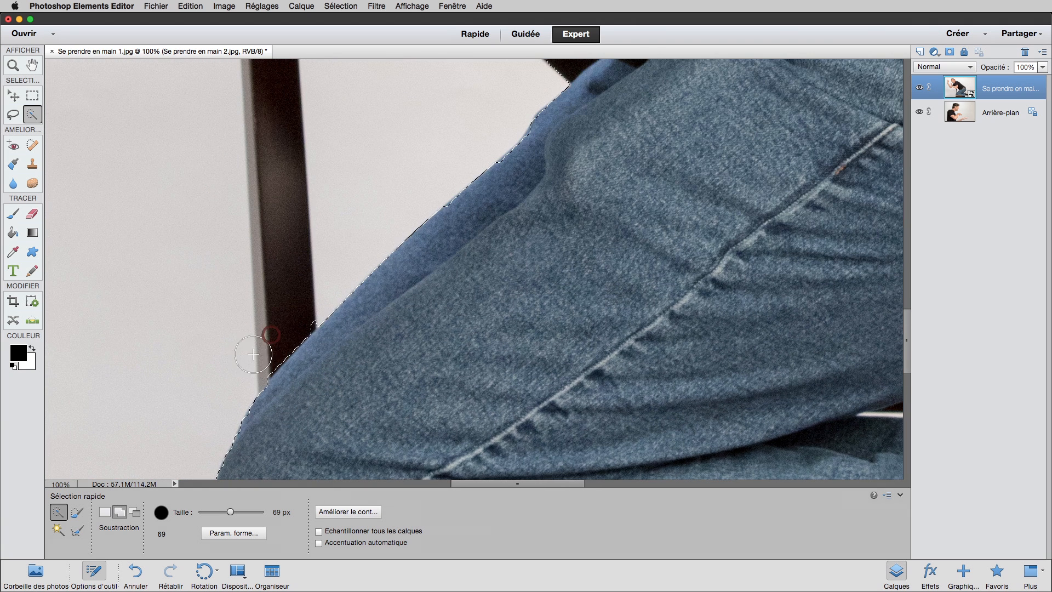
left_click_drag(296, 315, 296, 311)
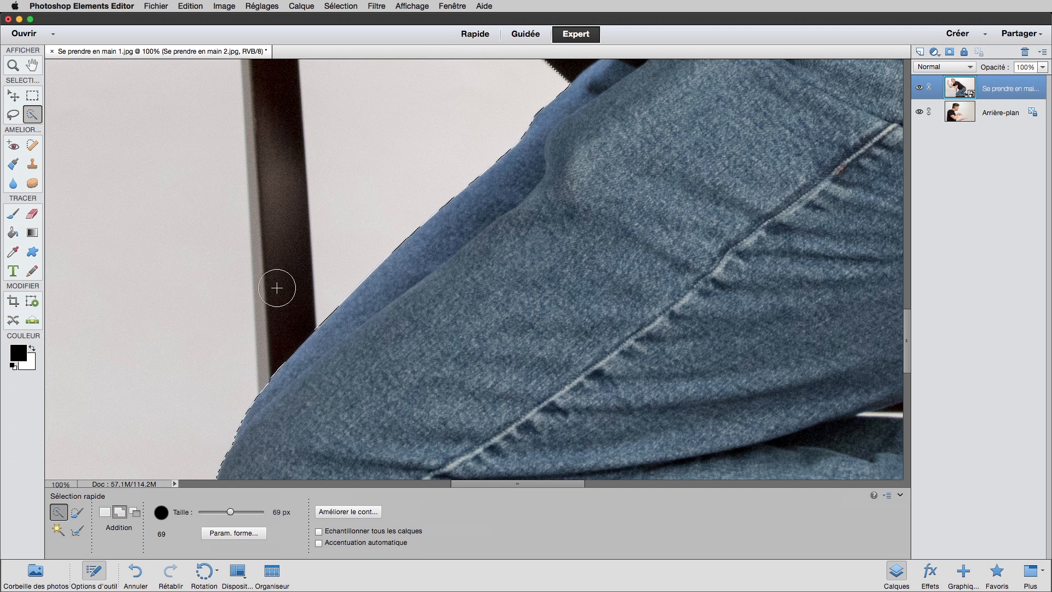
left_click_drag(283, 168, 326, 366)
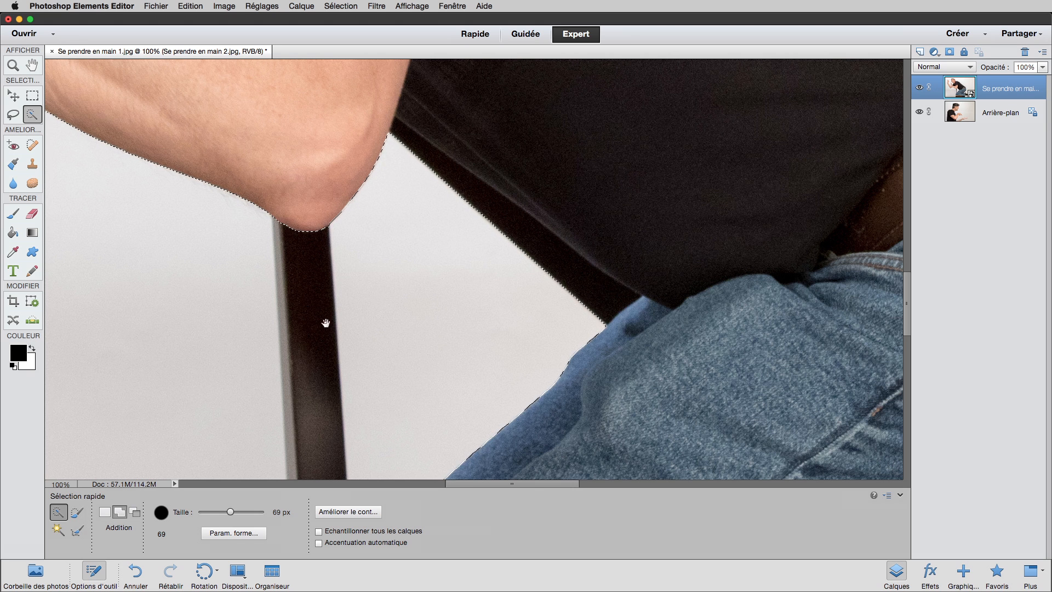
Add the dark chair part and its grey edge between the thigh and the calf to the background selection, using a smaller brush.
left_click_drag(324, 321, 345, 188)
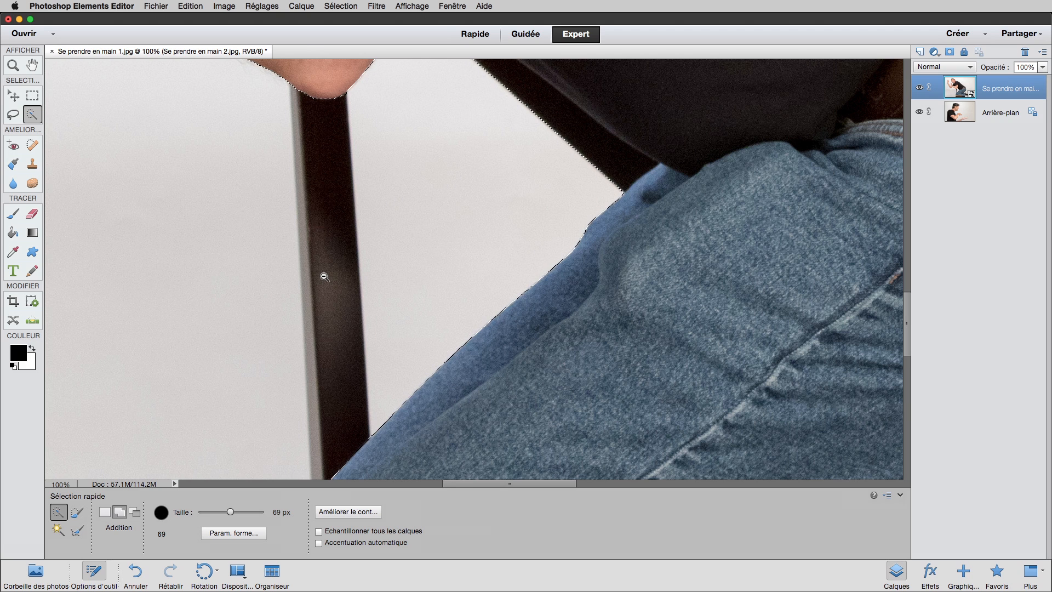
scroll(324, 276, "down", 1)
scroll(331, 274, "down", 1)
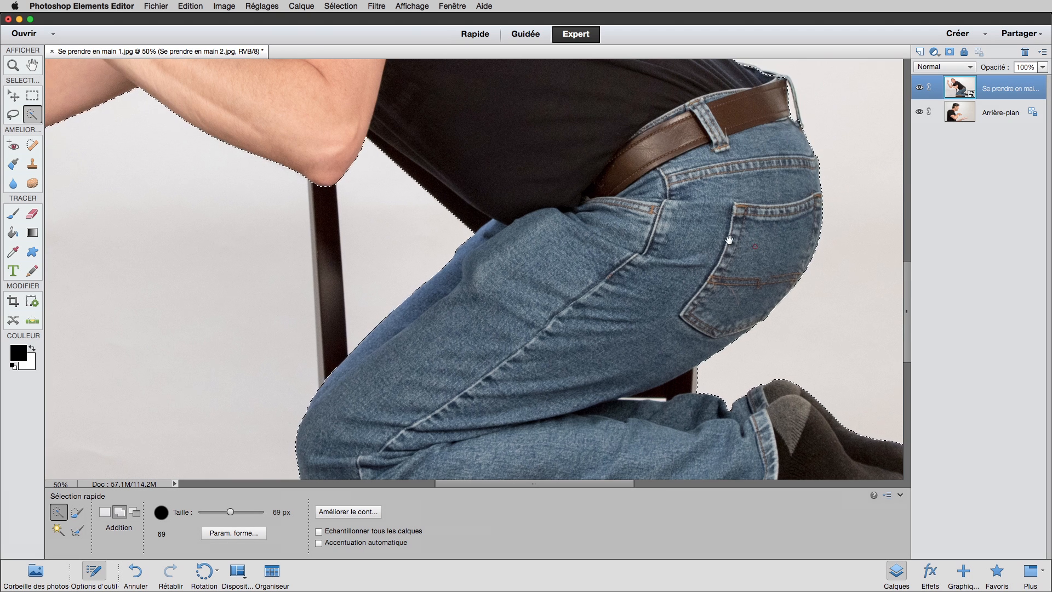
left_click_drag(755, 246, 536, 181)
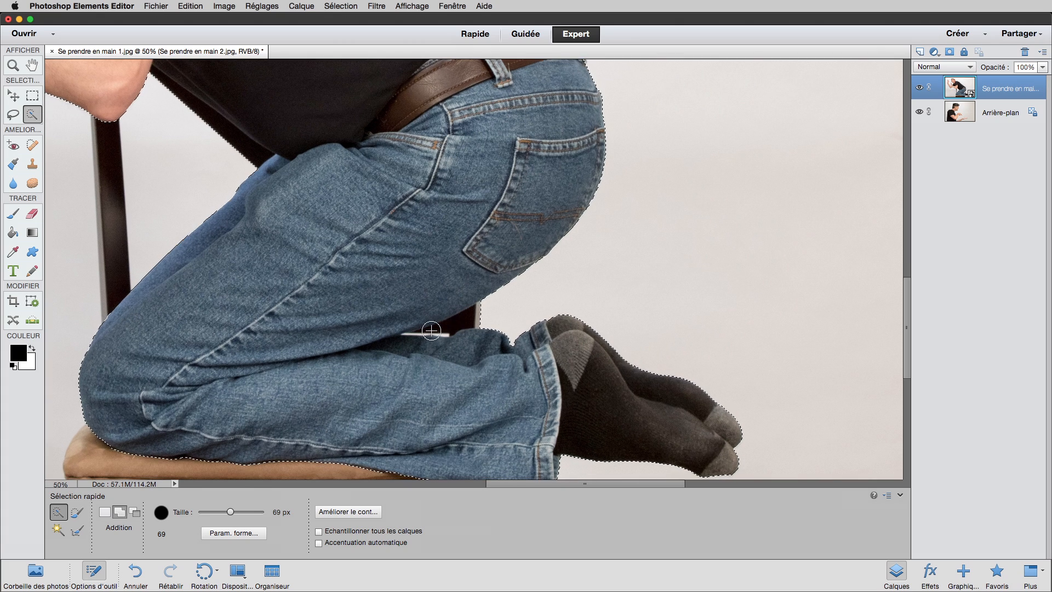
left_click(466, 320, "super")
left_click(465, 320, "super")
left_click(465, 320, "super")
left_click(466, 320, "super")
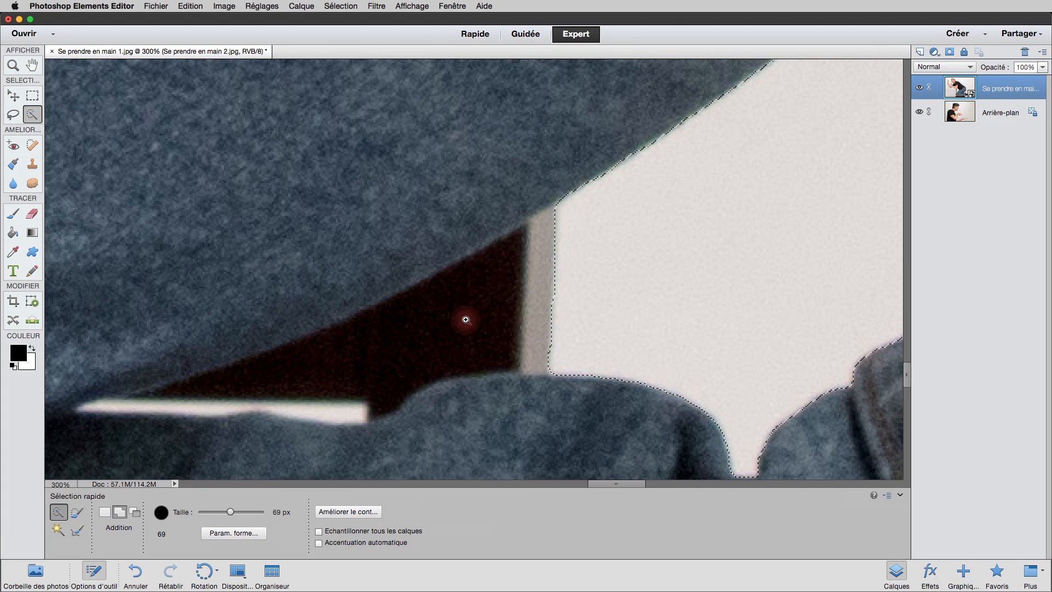
key("bracketleft")
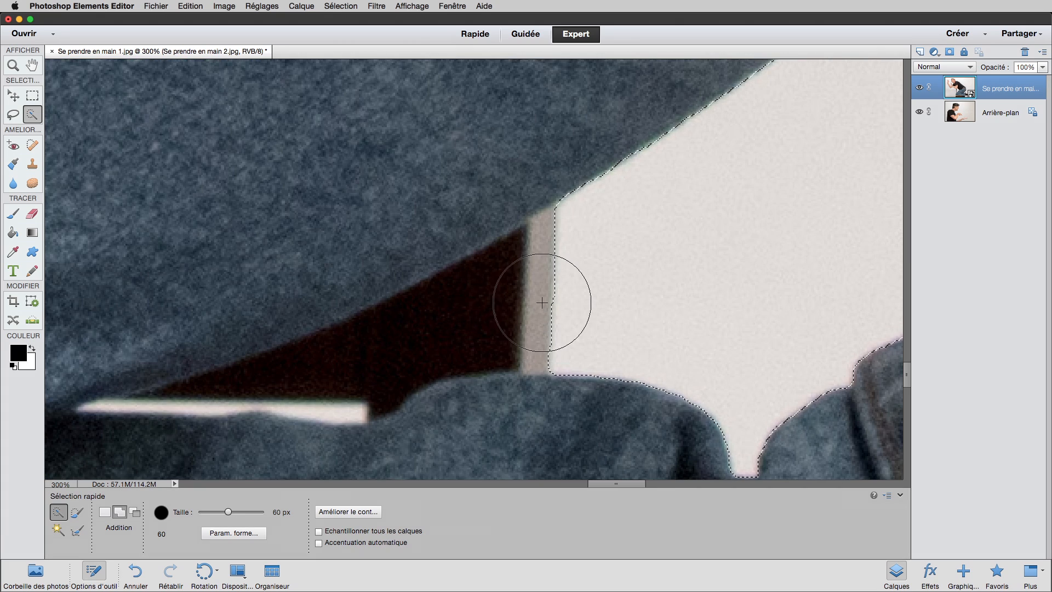
key("bracketleft")
left_click(560, 284)
left_click_drag(539, 297, 476, 331)
Extend the background selection into the narrow end of that gap and its white strip with an 8 px brush, following the jeans' edges.
key("bracketleft")
key("bracketleft")
key("bracketleft")
key("bracketleft")
key("bracketleft")
key("bracketleft")
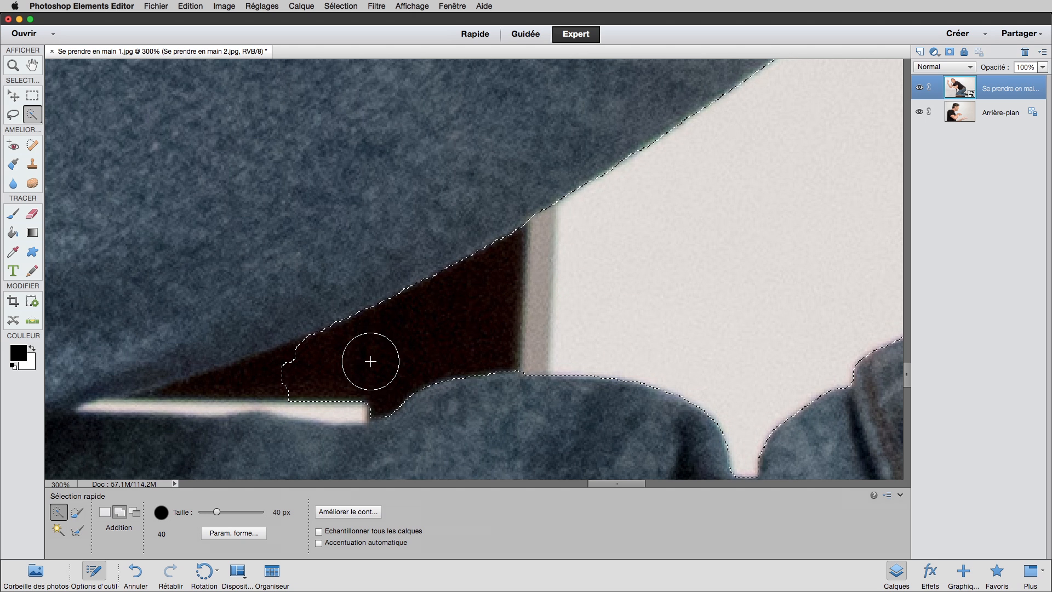
mouse_move(297, 375)
left_mouse_down()
mouse_move(187, 388)
mouse_move(258, 385)
mouse_move(190, 391)
mouse_move(222, 391)
left_mouse_up()
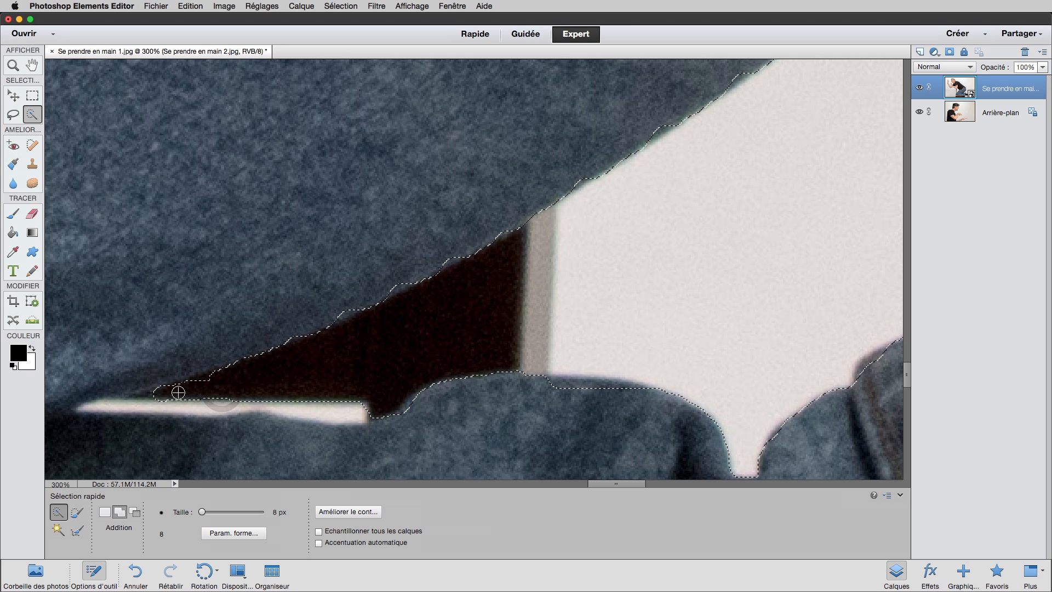
left_click_drag(251, 405, 170, 404)
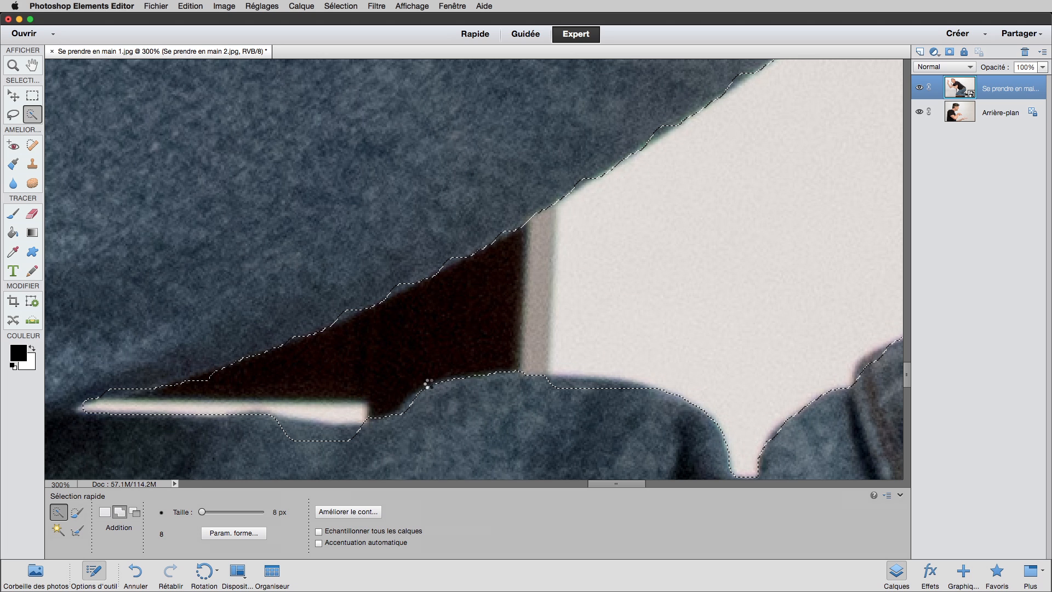
left_click_drag(163, 399, 140, 404)
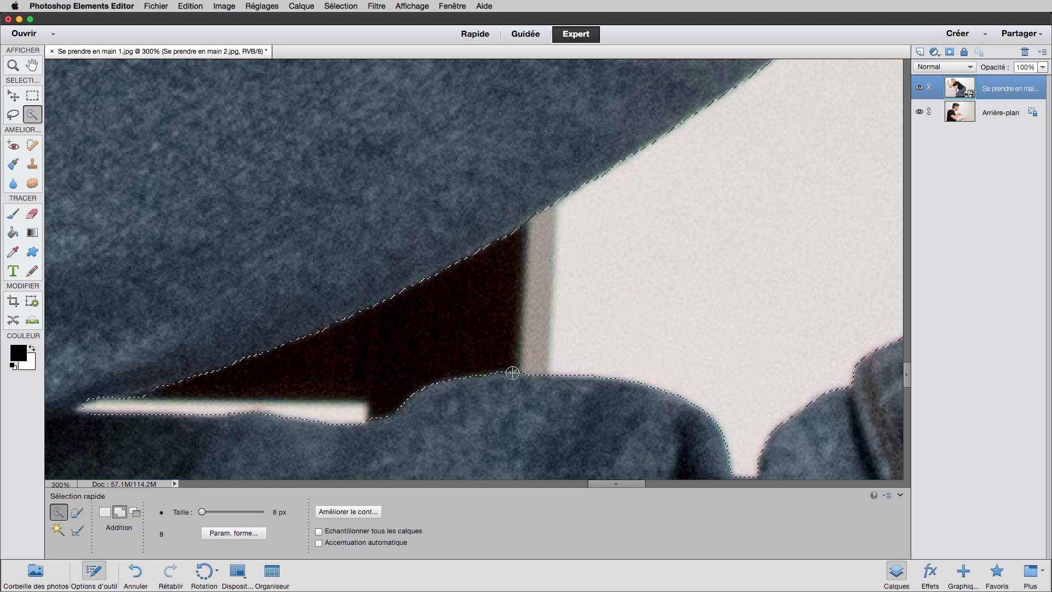
Subtract the rear belt loop and the jeans' waistband edge behind the belt from the background selection.
left_click_drag(740, 233, 623, 472)
left_click_drag(789, 220, 463, 475)
left_click_drag(747, 222, 532, 499)
left_click_drag(653, 165, 611, 509)
left_click_drag(631, 104, 630, 400)
left_click_drag(524, 174, 534, 360)
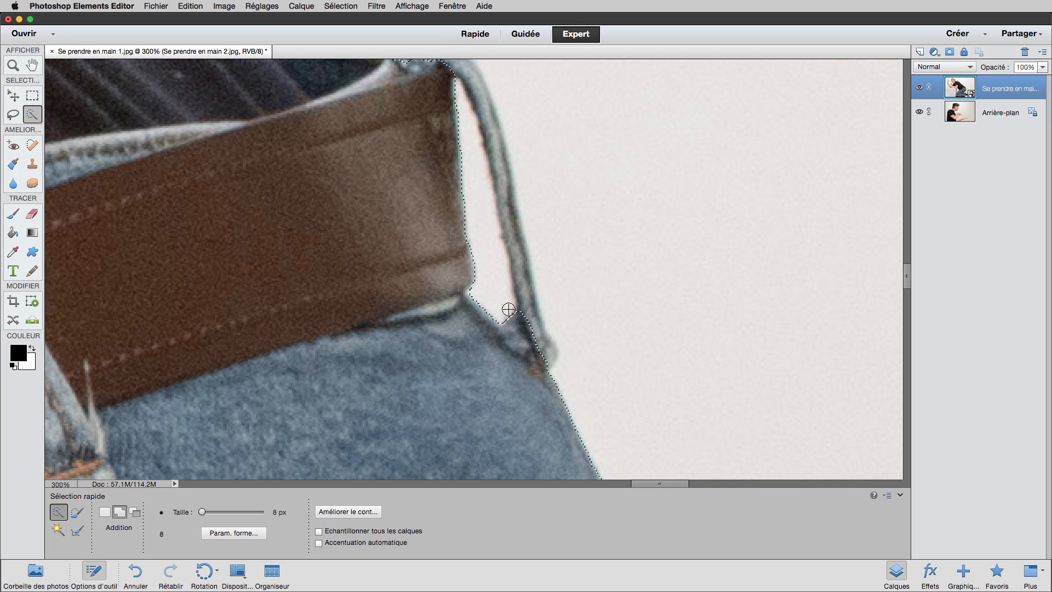
scroll(462, 205, "up", 5)
left_click_drag(475, 151, 359, 137)
left_click_drag(517, 437, 522, 427)
mouse_move(507, 374)
left_mouse_down()
mouse_move(455, 246)
mouse_move(441, 168)
mouse_move(482, 247)
mouse_move(489, 313)
mouse_move(534, 430)
left_mouse_up()
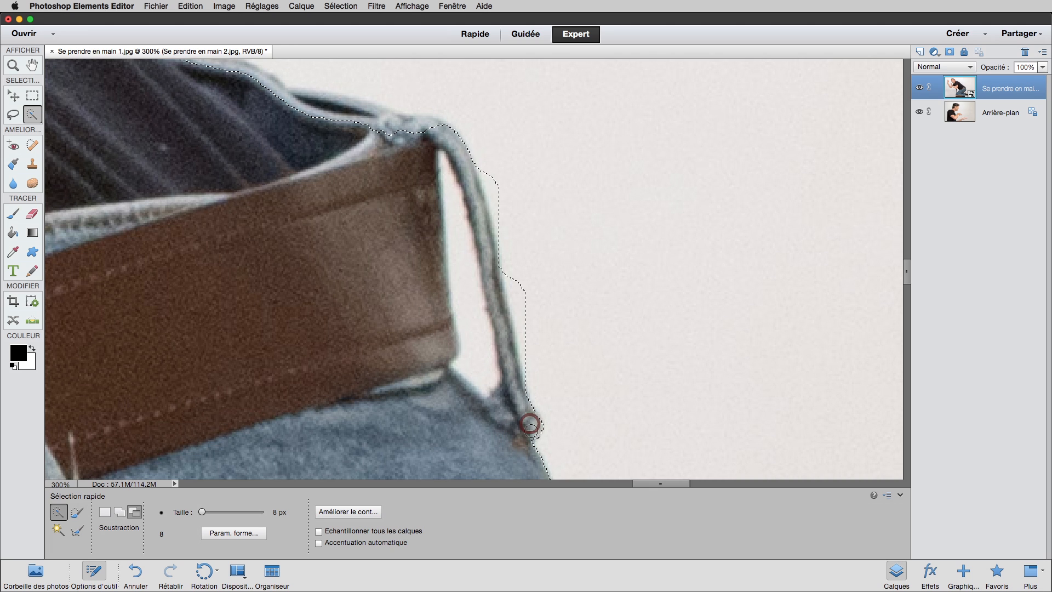
mouse_move(434, 132)
left_mouse_down()
mouse_move(391, 130)
mouse_move(367, 111)
left_mouse_up()
Add the chair corner sticking out behind the man's back to the background selection, following the shirt's edge.
mouse_move(307, 118)
left_mouse_down()
mouse_move(495, 314)
mouse_move(550, 313)
mouse_move(469, 270)
mouse_move(404, 268)
left_mouse_up()
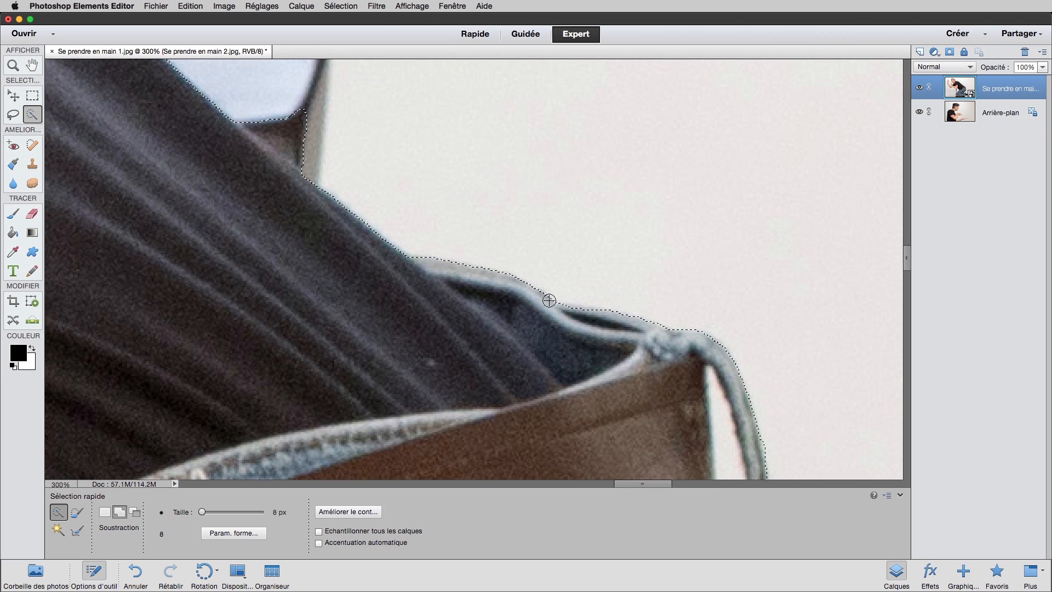
mouse_move(353, 160)
left_mouse_down()
mouse_move(500, 326)
mouse_move(441, 281)
mouse_move(455, 304)
mouse_move(410, 291)
mouse_move(431, 301)
left_mouse_up()
key("alt")
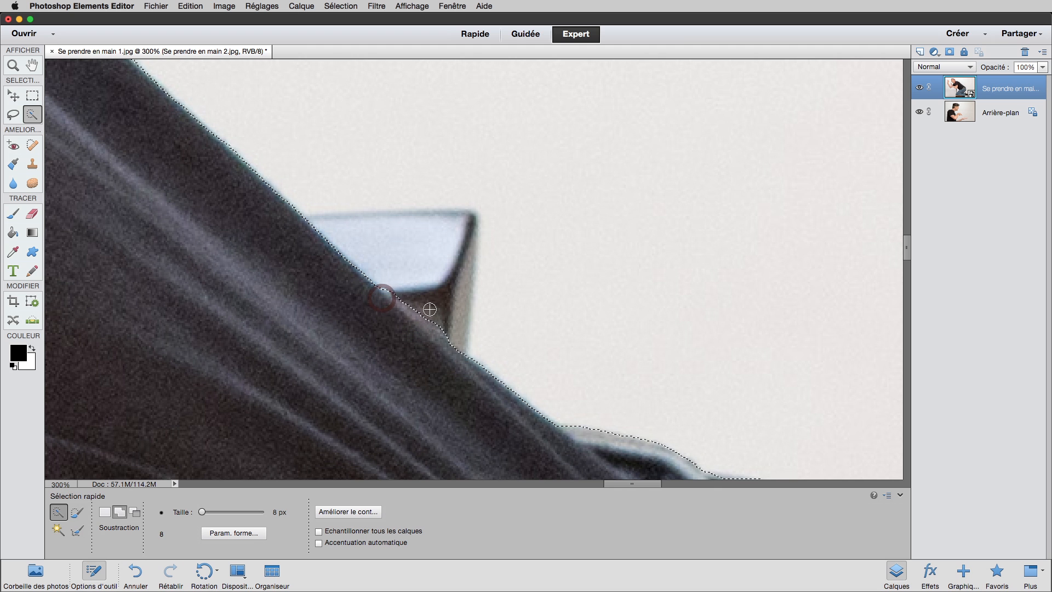
Examine the selection edge along the man's back, shoulder, hair, face, hands and arms.
key("space")
left_click_drag(369, 223, 713, 383)
left_click_drag(319, 202, 625, 328)
left_click_drag(348, 146, 783, 438)
left_click_drag(402, 140, 784, 413)
left_click_drag(446, 210, 780, 390)
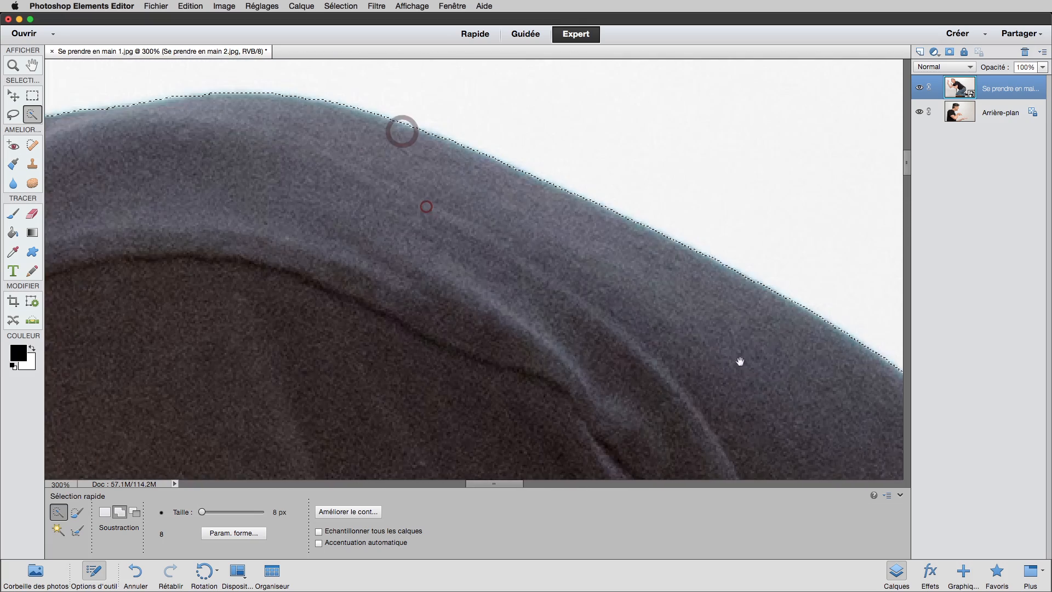
left_click_drag(307, 186, 751, 236)
left_click_drag(409, 223, 595, 388)
left_click_drag(376, 184, 461, 345)
left_click_drag(424, 211, 482, 371)
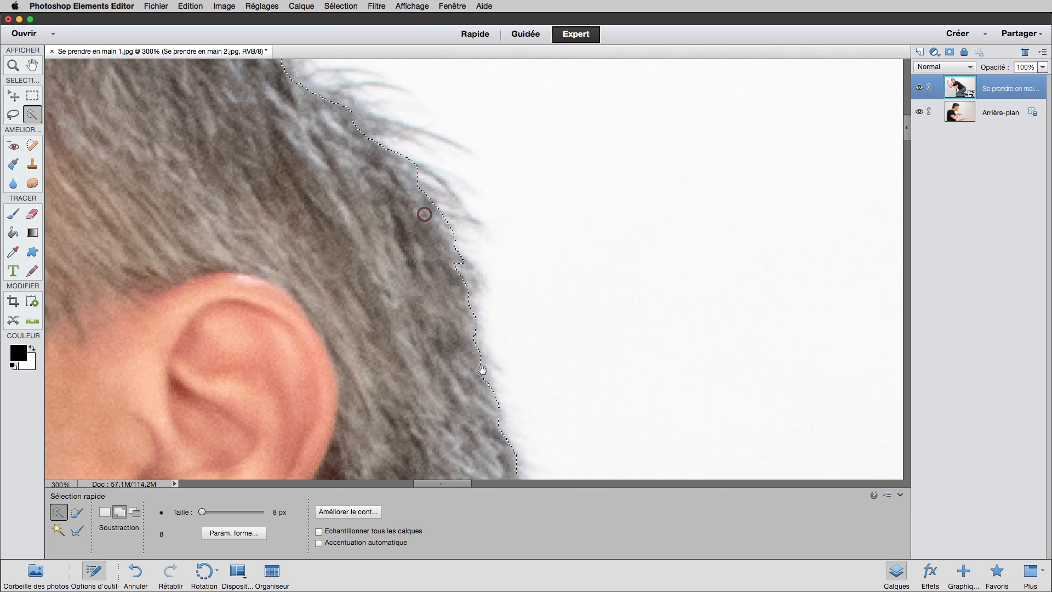
left_click_drag(384, 159, 644, 352)
left_click_drag(289, 209, 805, 288)
left_click_drag(251, 199, 723, 209)
left_click_drag(475, 355, 403, 88)
left_click_drag(321, 307, 244, 104)
left_click_drag(323, 353, 82, 94)
left_click_drag(416, 449, 274, 186)
left_click_drag(732, 383, 628, 168)
left_click_drag(453, 374, 762, 118)
left_click_drag(487, 413, 607, 276)
Add the small white gap enclosed by the shirt, the forearm and the upper arm to the background selection.
left_click(533, 306, "alt")
left_click(531, 306, "alt")
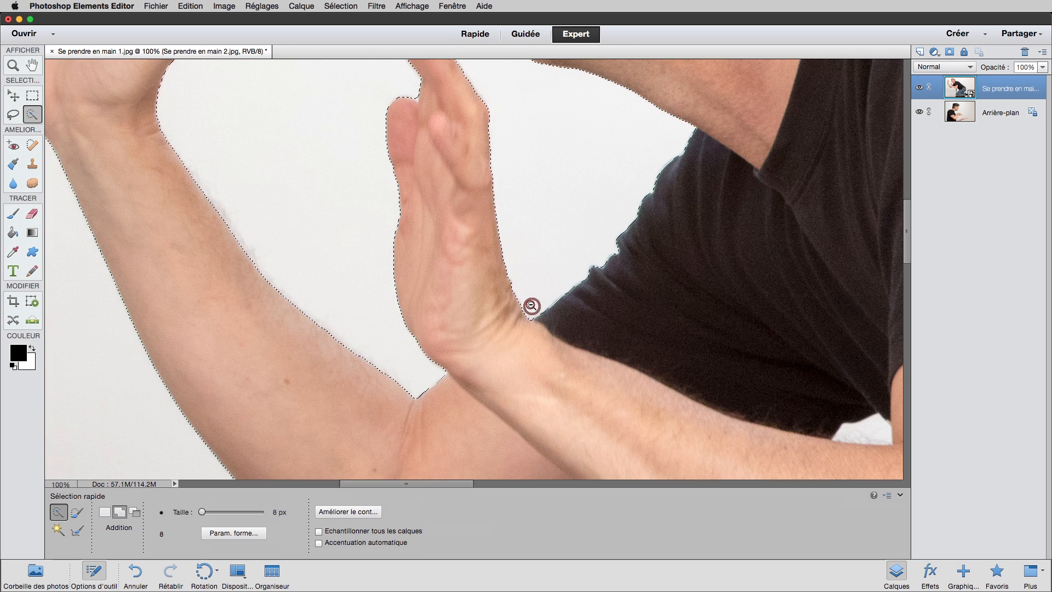
left_click_drag(711, 400, 465, 267)
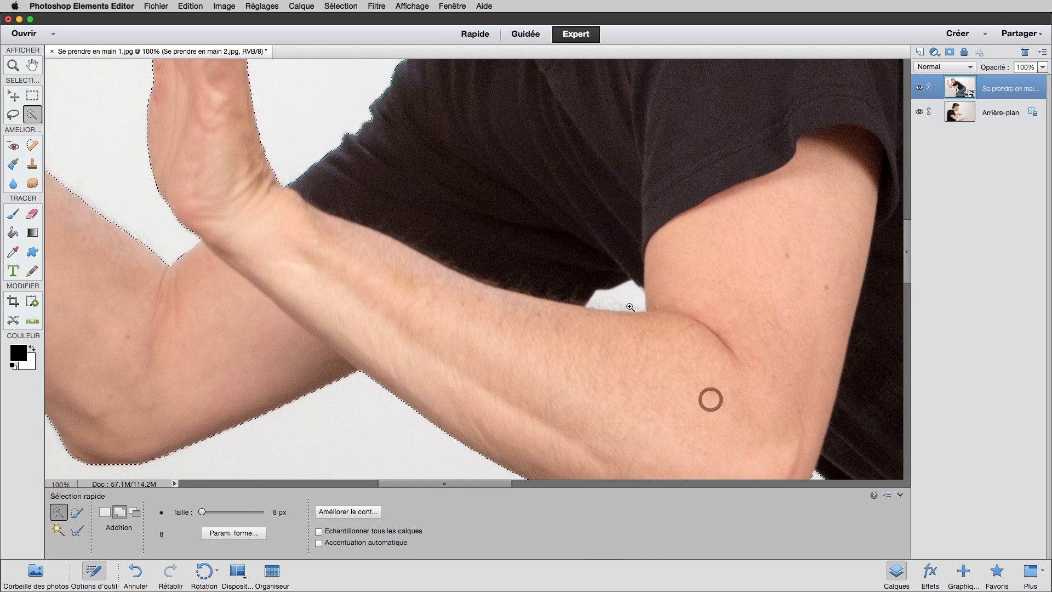
left_click(630, 302, "super")
left_click(631, 301, "super")
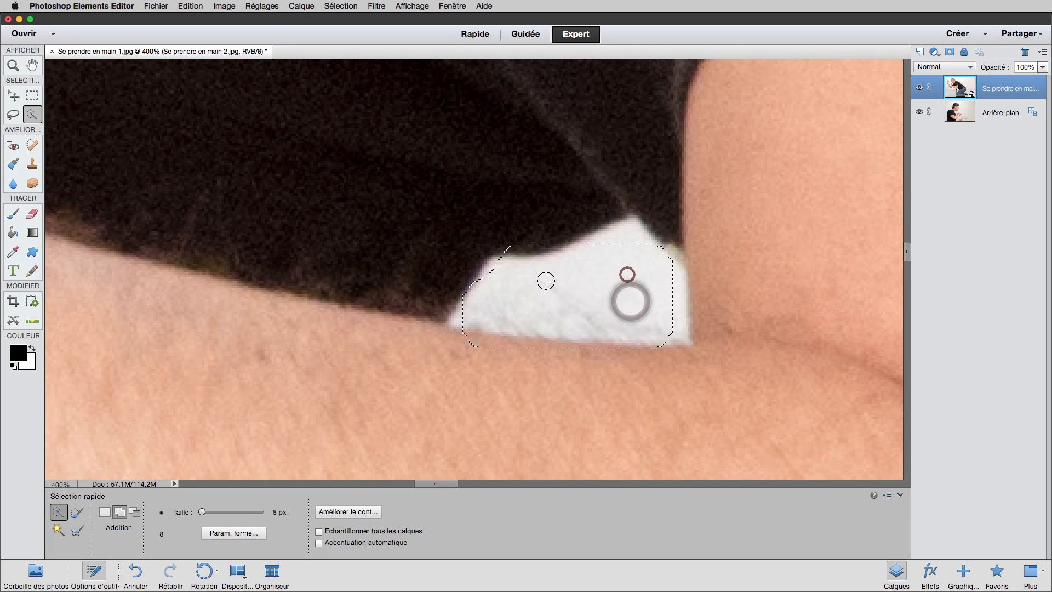
left_click_drag(504, 286, 601, 296)
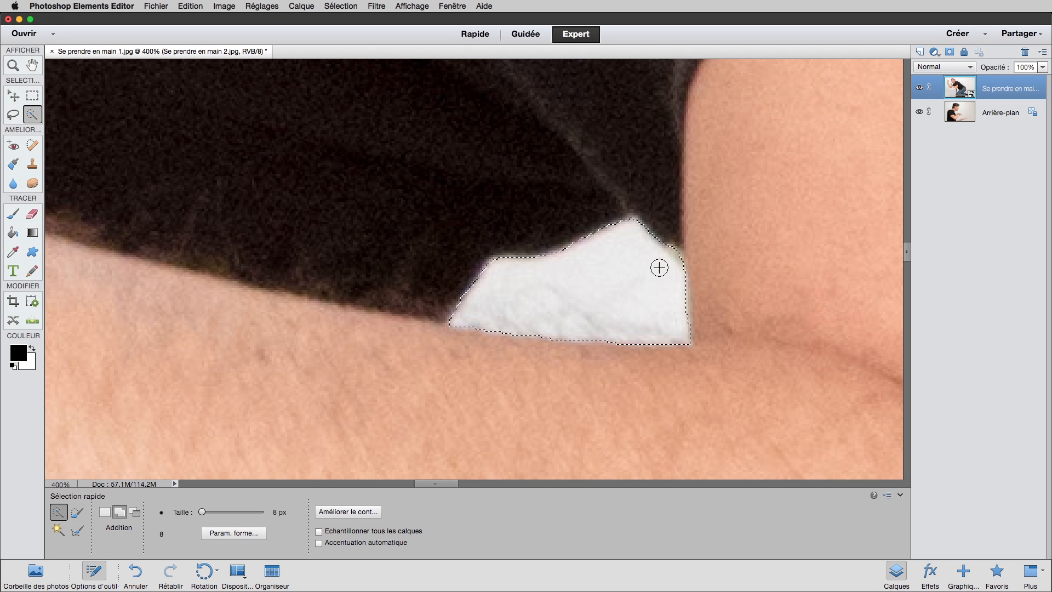
Add the background between the little finger and the ring finger of the raised hand to the selection, following the finger edges.
left_click(319, 216, "alt")
left_click(319, 216, "alt")
left_click_drag(245, 207, 901, 292)
left_click_drag(589, 226, 779, 473)
left_click_drag(516, 217, 422, 411)
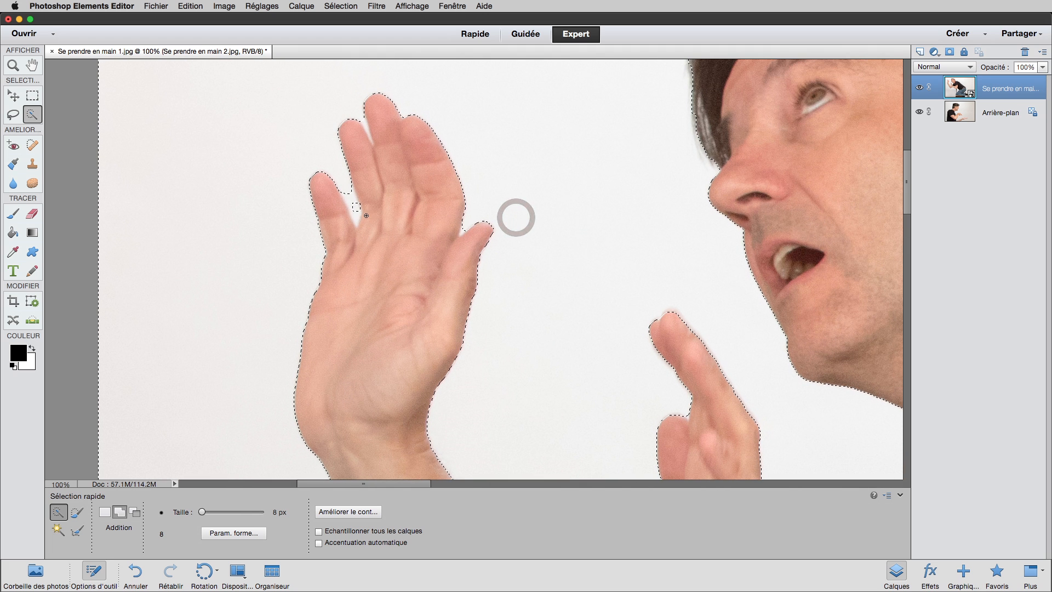
left_click(351, 201, "ctrl")
left_click(352, 200, "ctrl")
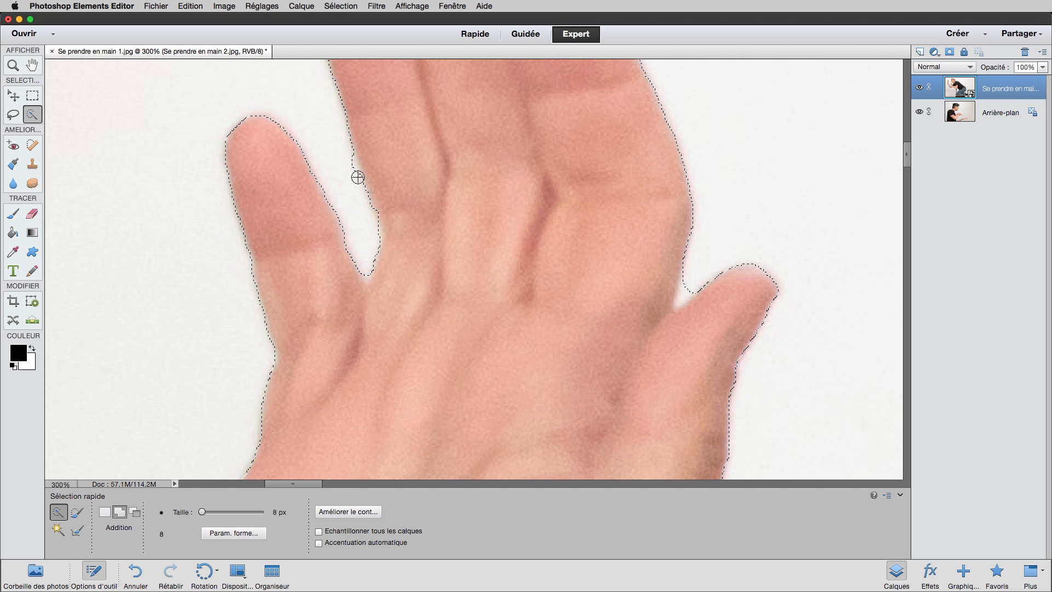
left_click_drag(345, 161, 349, 176)
Add the background notch between the index finger and the thumb to the selection, keeping the thumb tip out of it.
left_click_drag(693, 278, 685, 296)
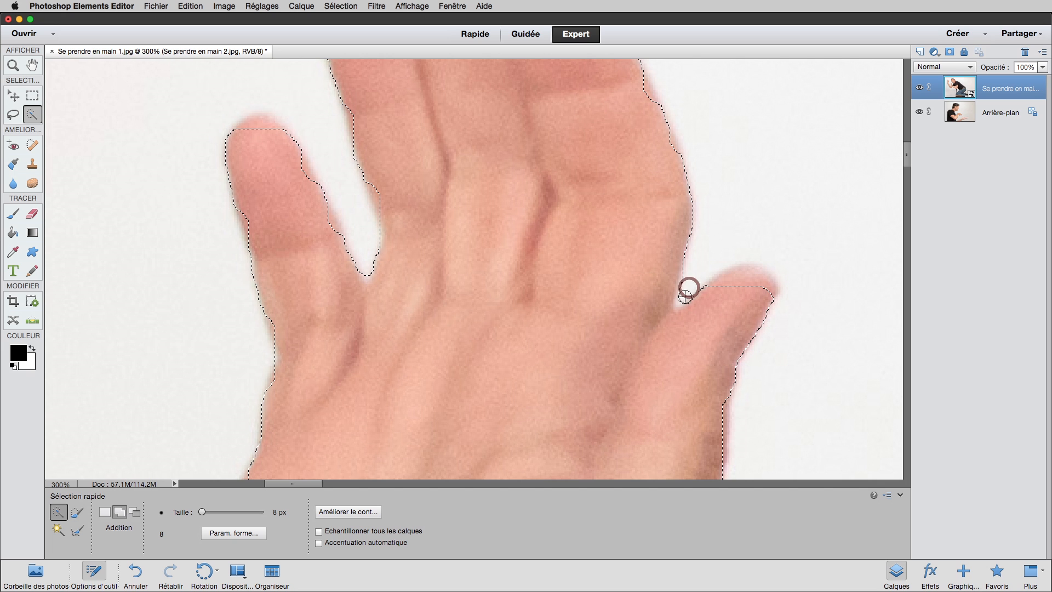
key("alt")
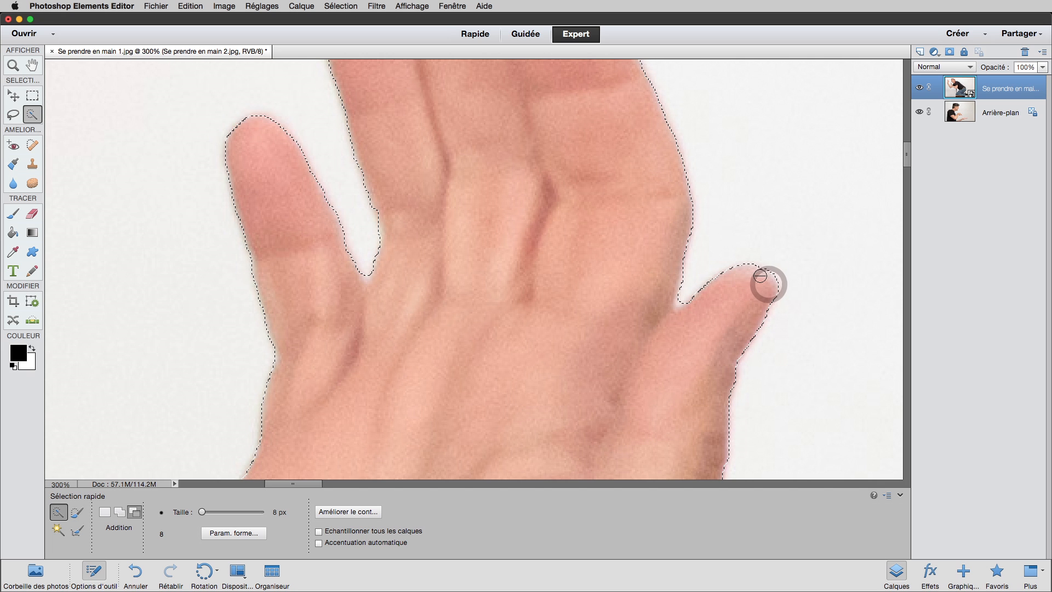
key("alt")
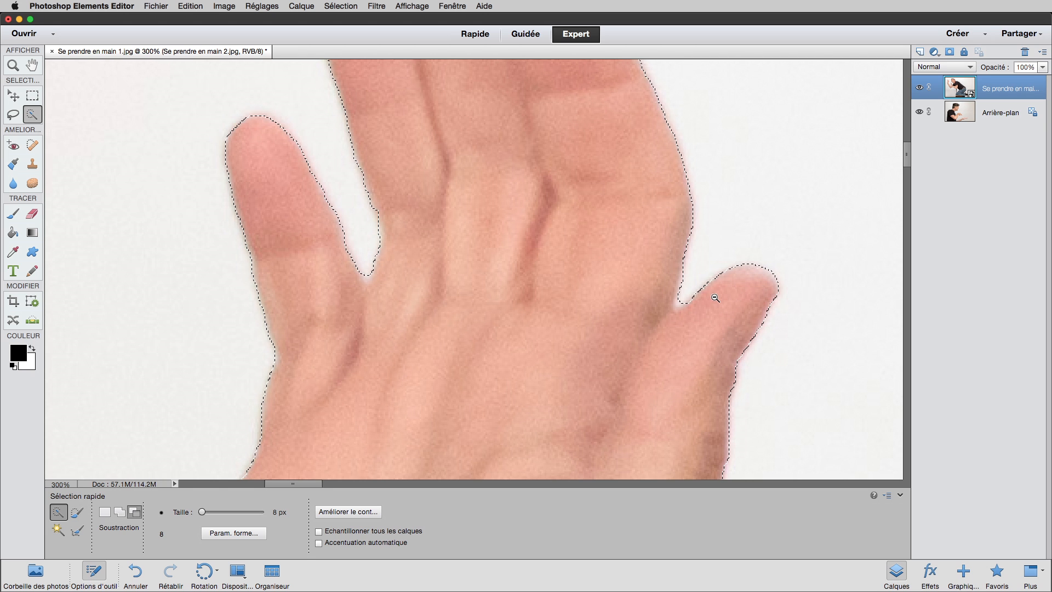
Show the whole image and open the edge refinement settings (Améliorer le contour) for the background selection.
scroll(708, 296, "down", 5)
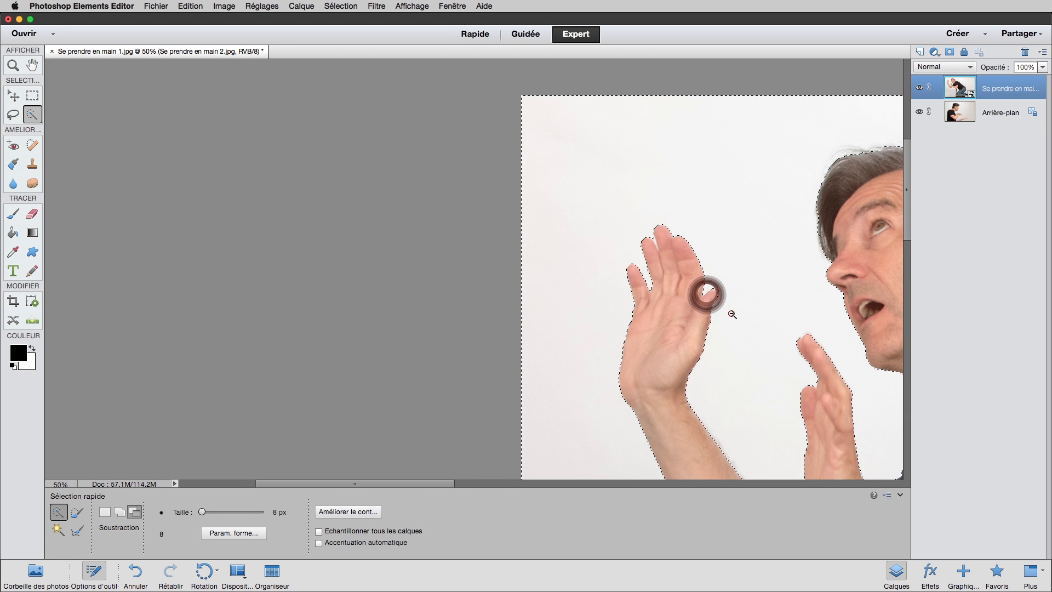
scroll(731, 313, "up", 1)
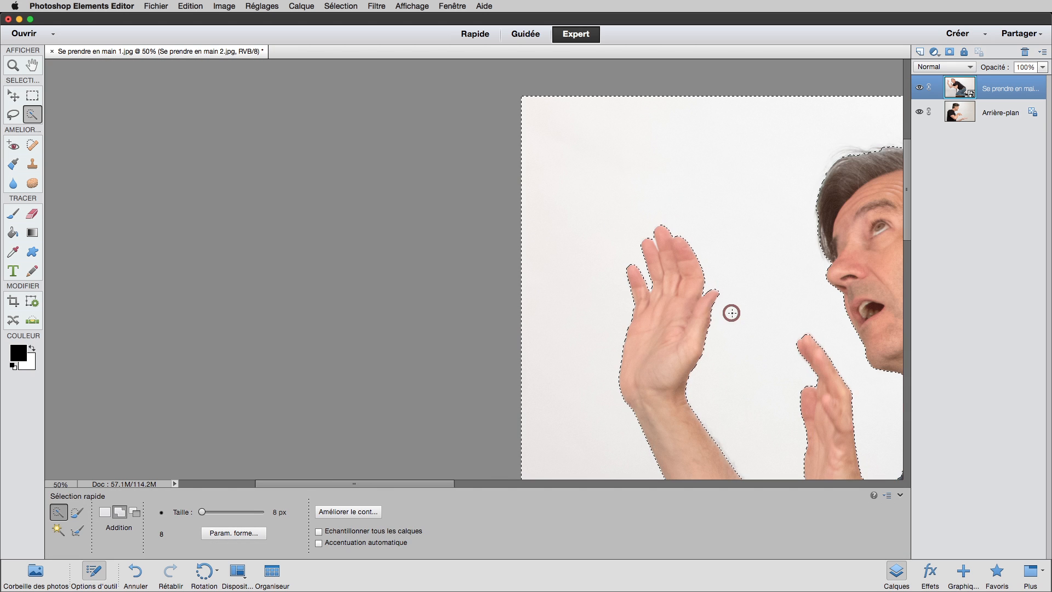
key("super+0")
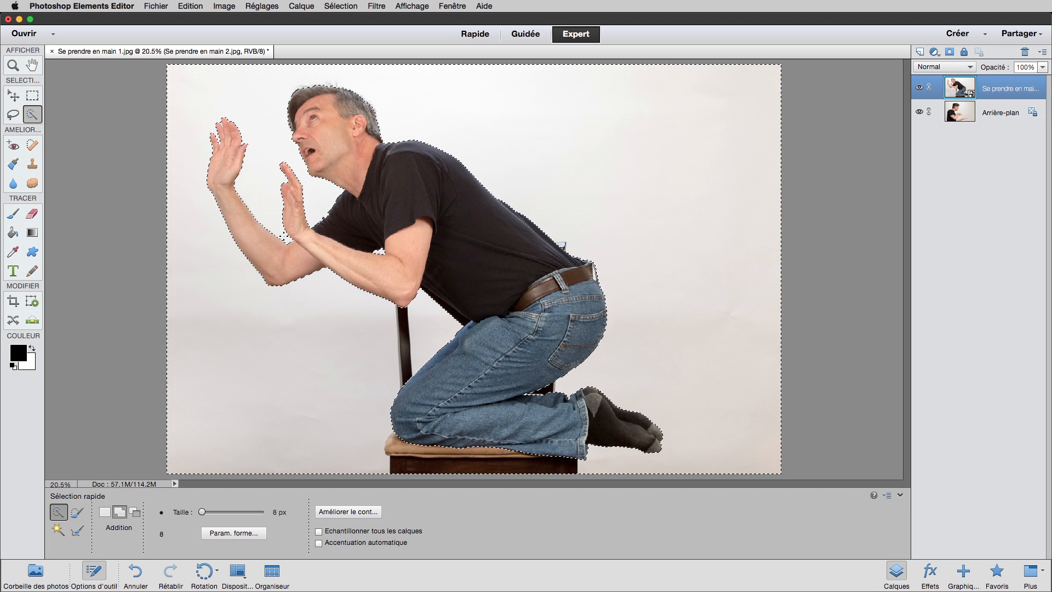
left_click(344, 7)
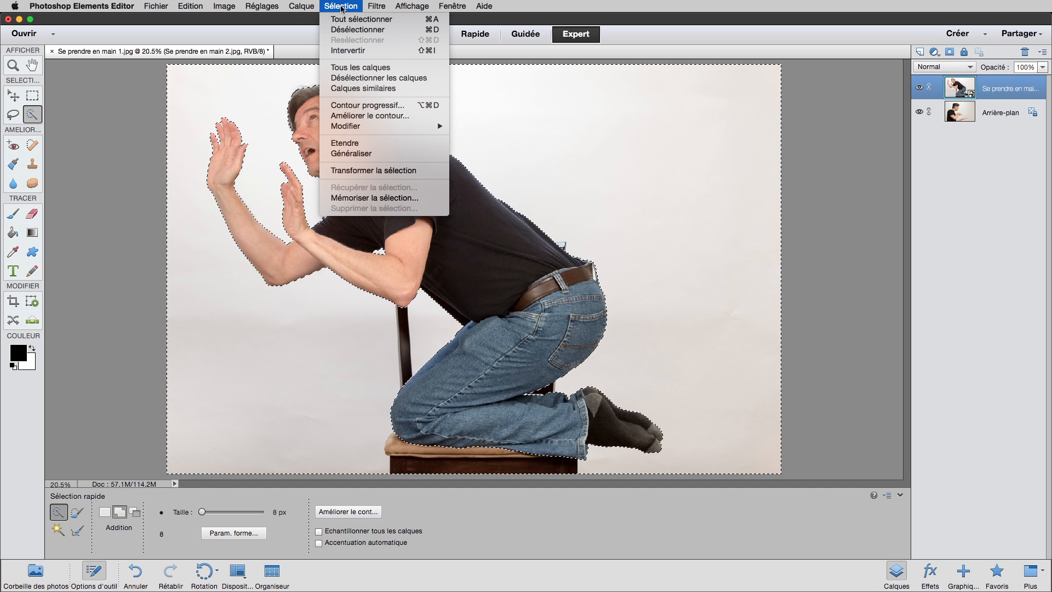
left_click(363, 117)
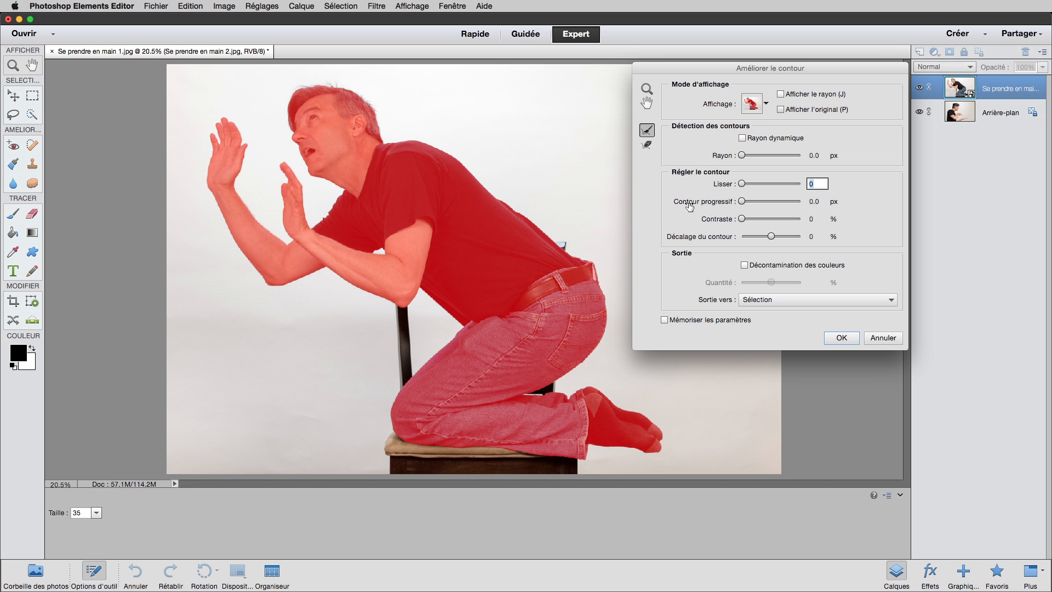
Refine the selection around the hair by brushing along its outline from the nape to the forehead with the size 35 refinement brush.
left_click(342, 87)
left_click(506, 345)
left_click(499, 340)
left_click(499, 341)
left_click(500, 340)
left_click_drag(470, 225, 457, 161)
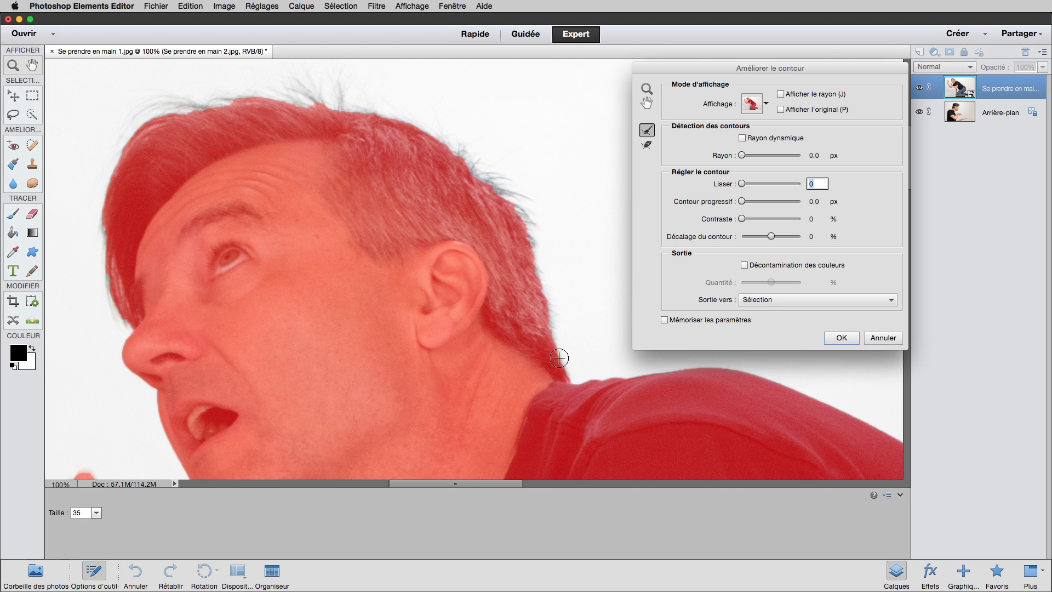
left_click_drag(550, 302, 531, 232)
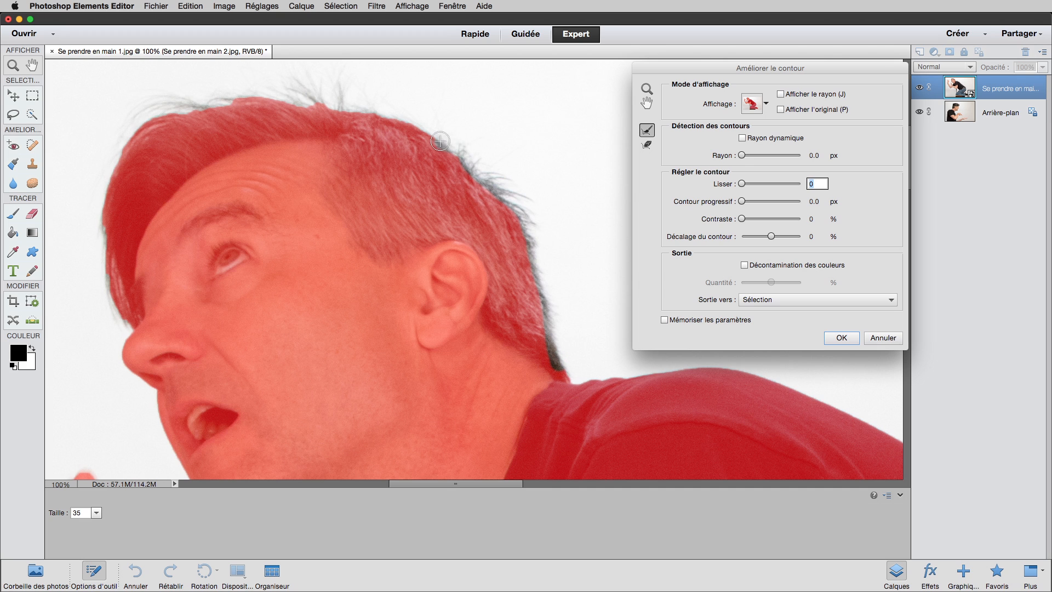
left_click_drag(345, 100, 139, 114)
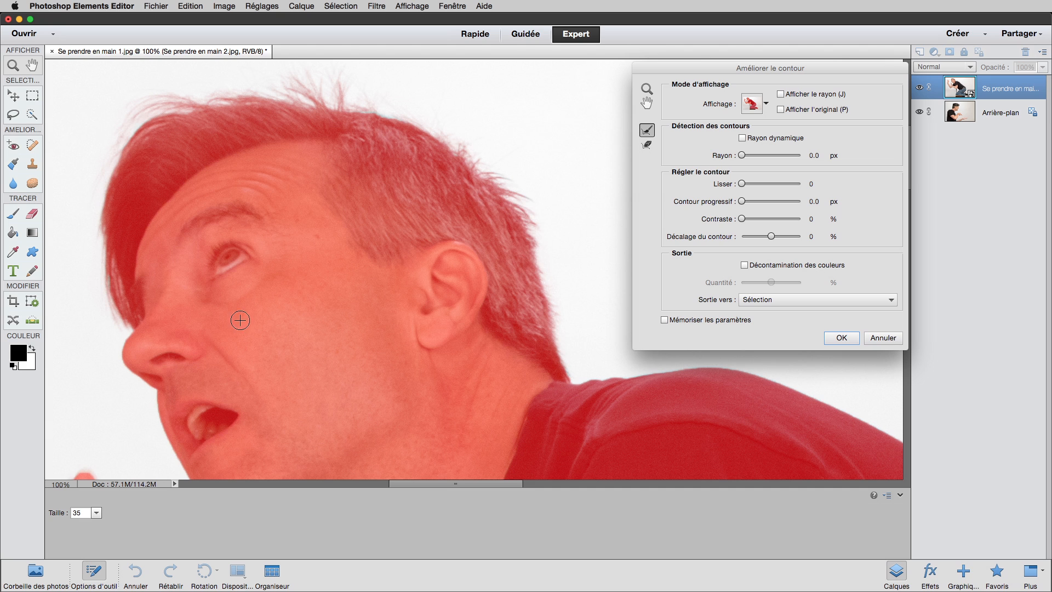
left_click_drag(114, 312, 127, 322)
Set the edge smoothing (Lisser) to 3, Contour progressif to 0.7 px and Décalage du contour to +2 %.
left_click_drag(744, 186, 745, 188)
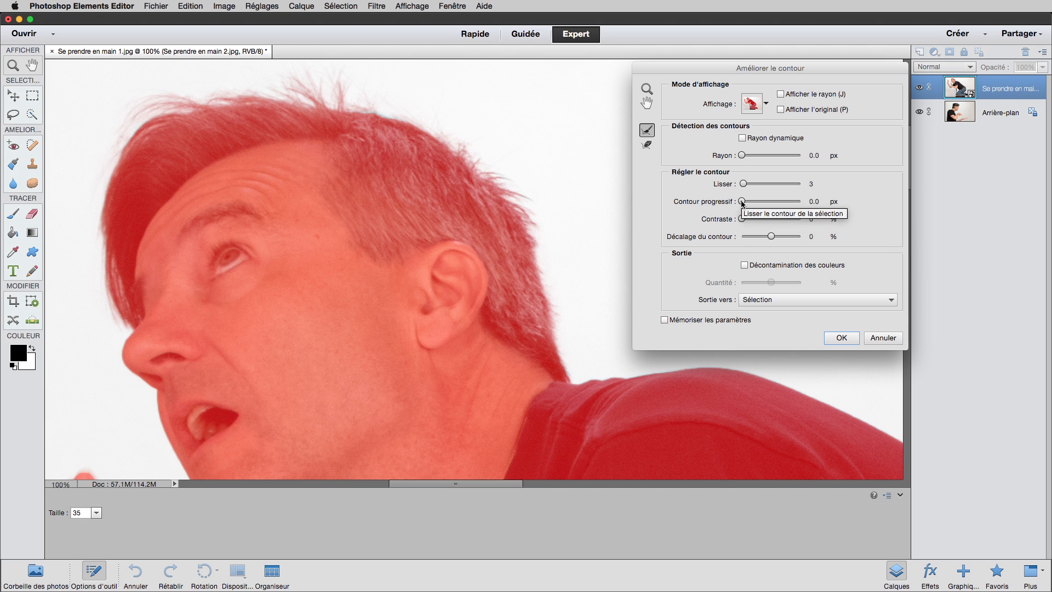
left_click_drag(743, 204, 746, 204)
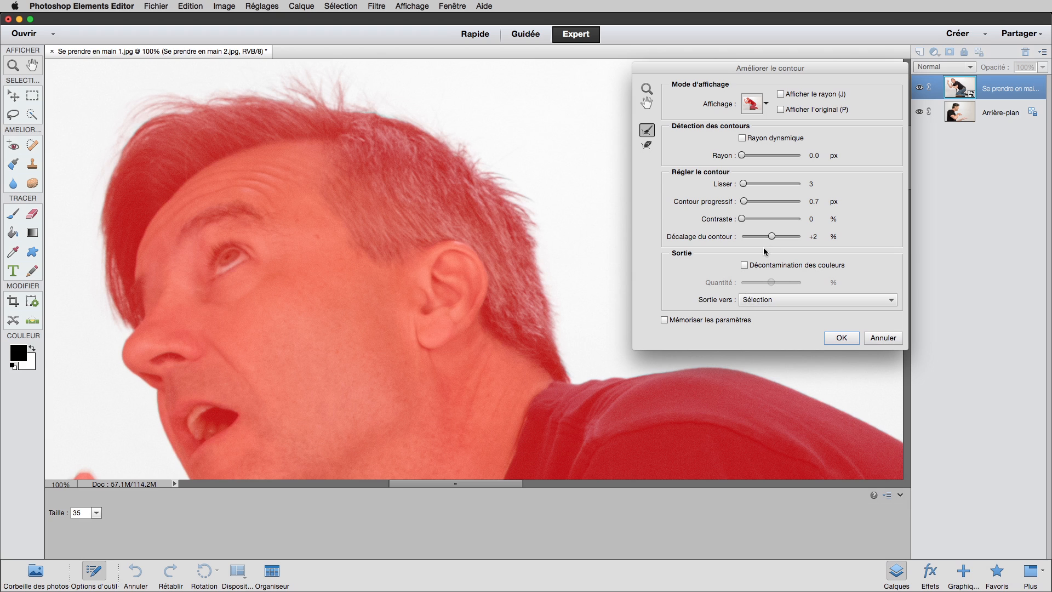
Output the refined selection as a layer mask (Masque de fusion) on the kneeling man's layer and show the whole image.
left_click(767, 300)
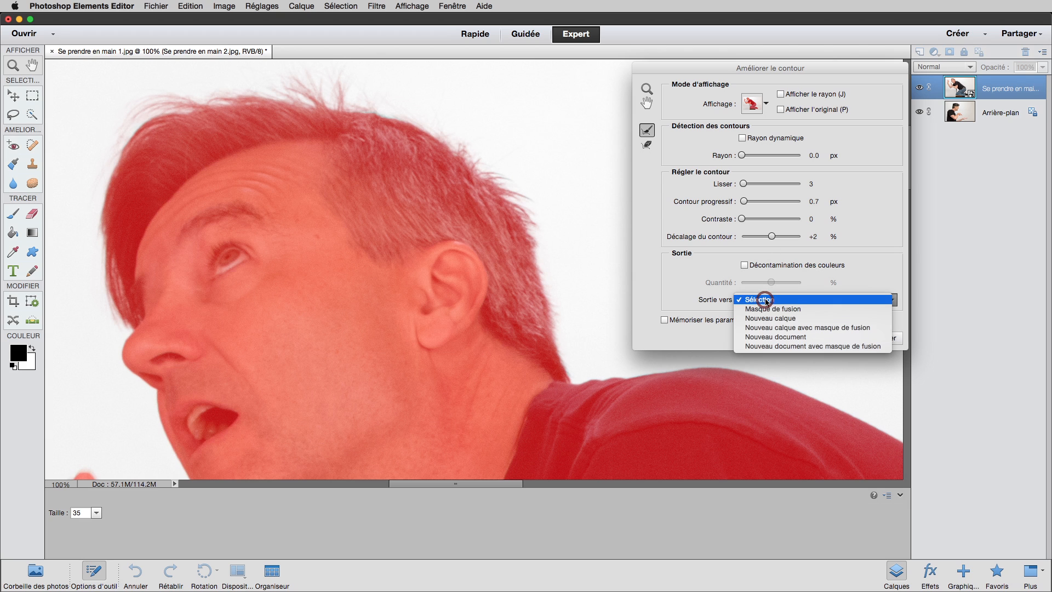
left_click(766, 310)
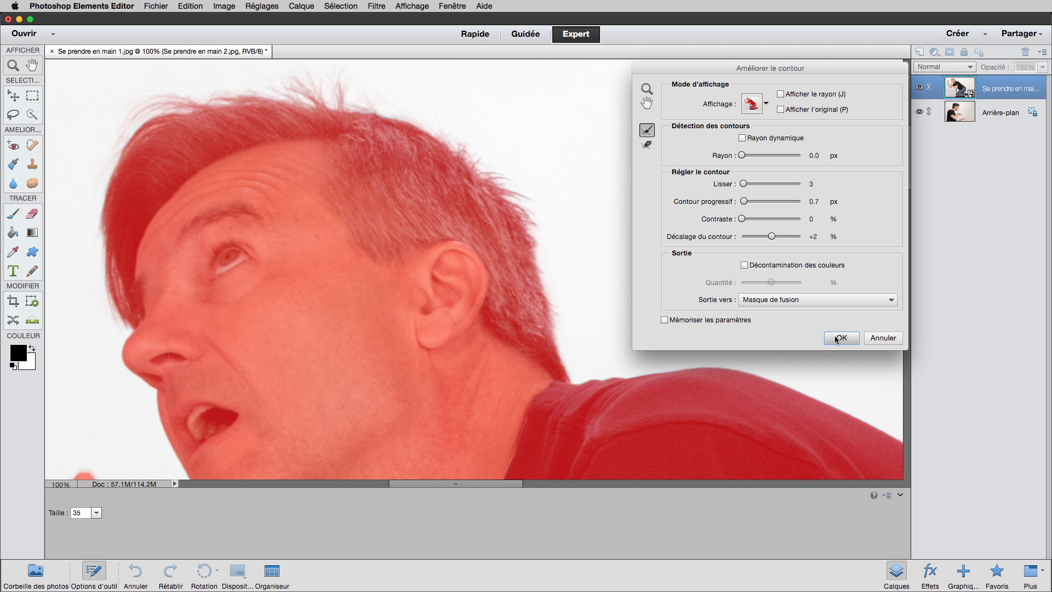
left_click(840, 338)
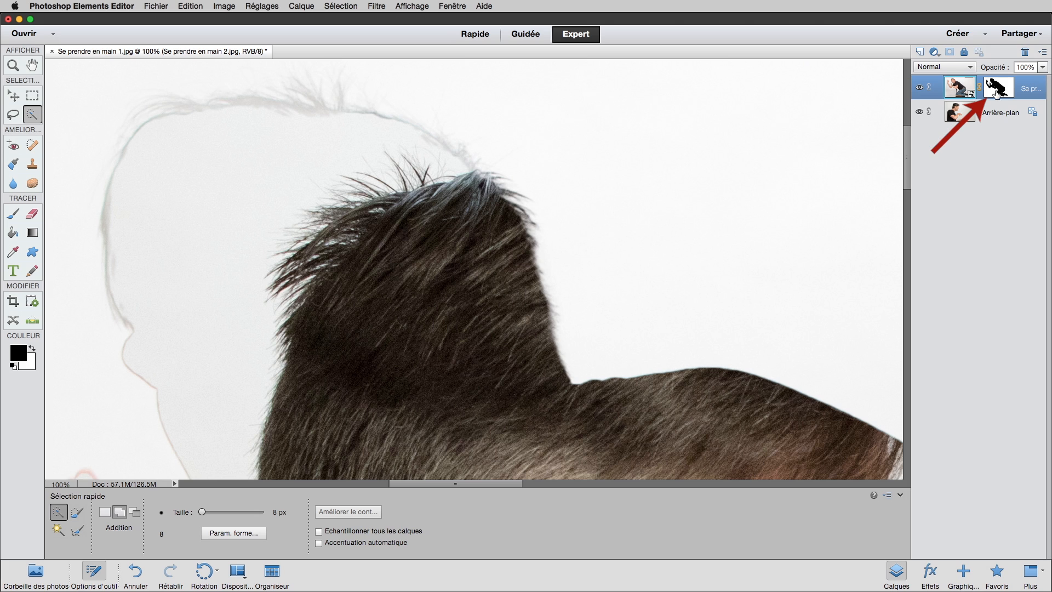
left_click(473, 333, "alt")
left_click(473, 333, "alt")
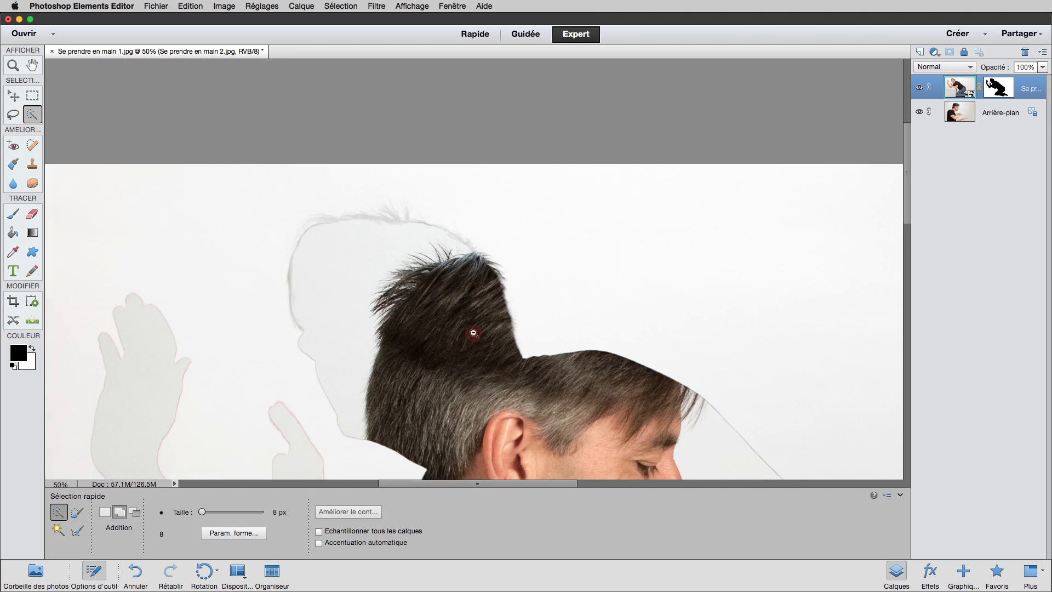
left_click(473, 333, "alt")
left_click(473, 333, "alt")
scroll(485, 343, "down", 5)
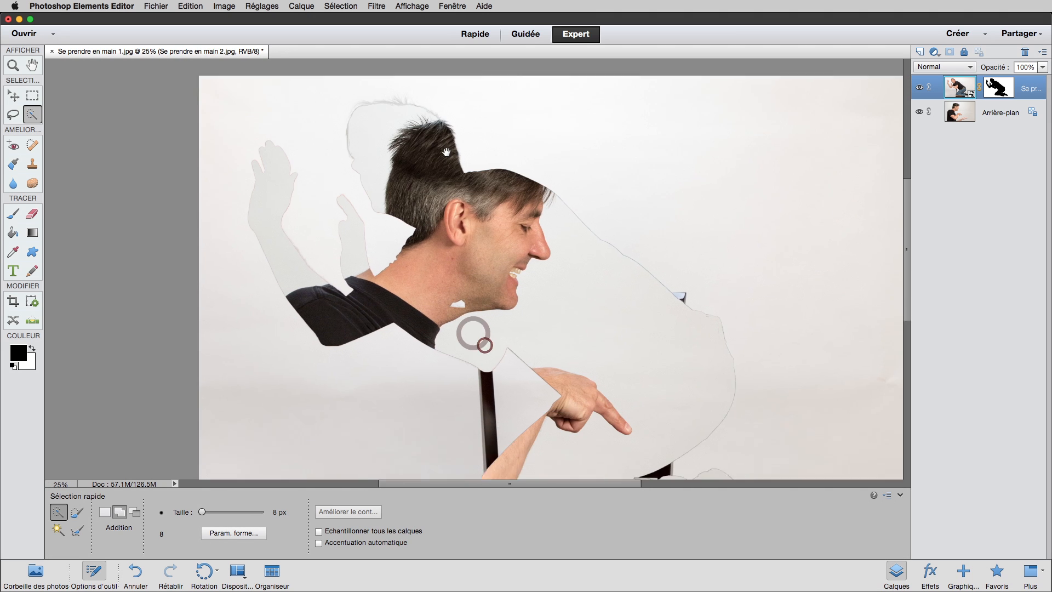
left_click(550, 308, "alt")
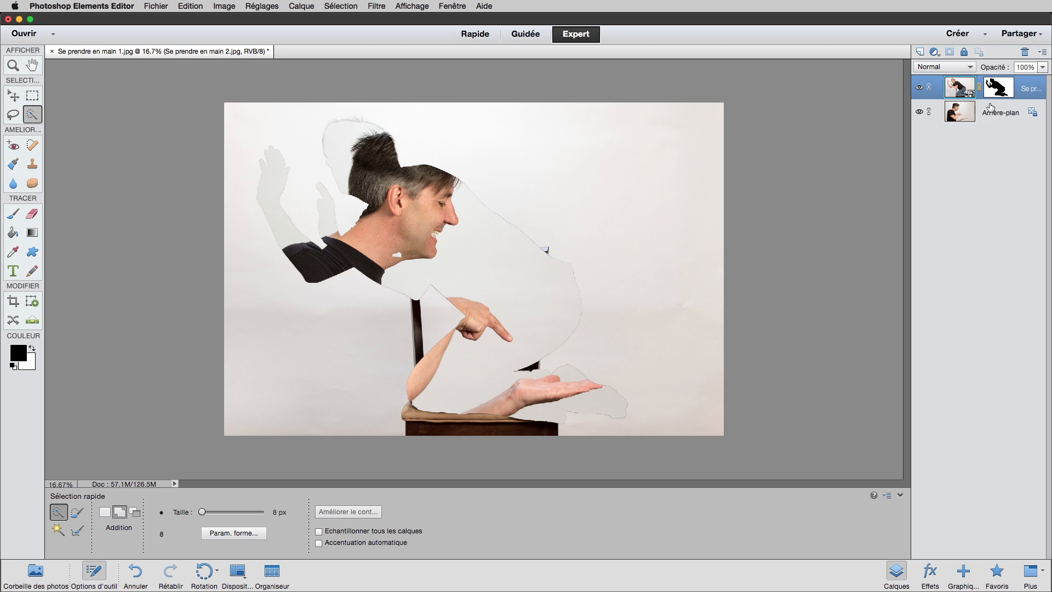
left_click(996, 87)
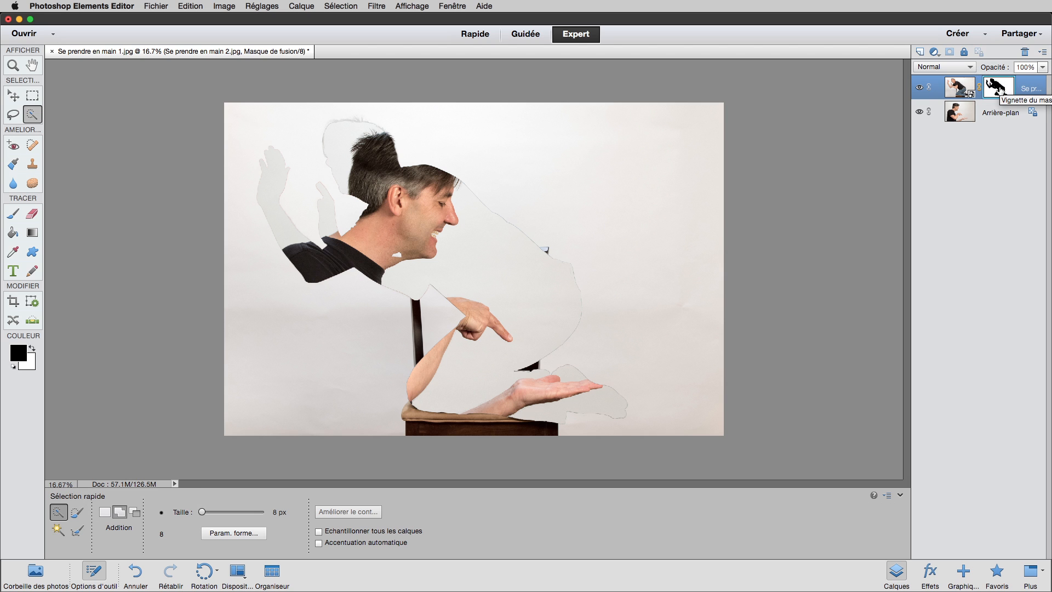
left_click(995, 85)
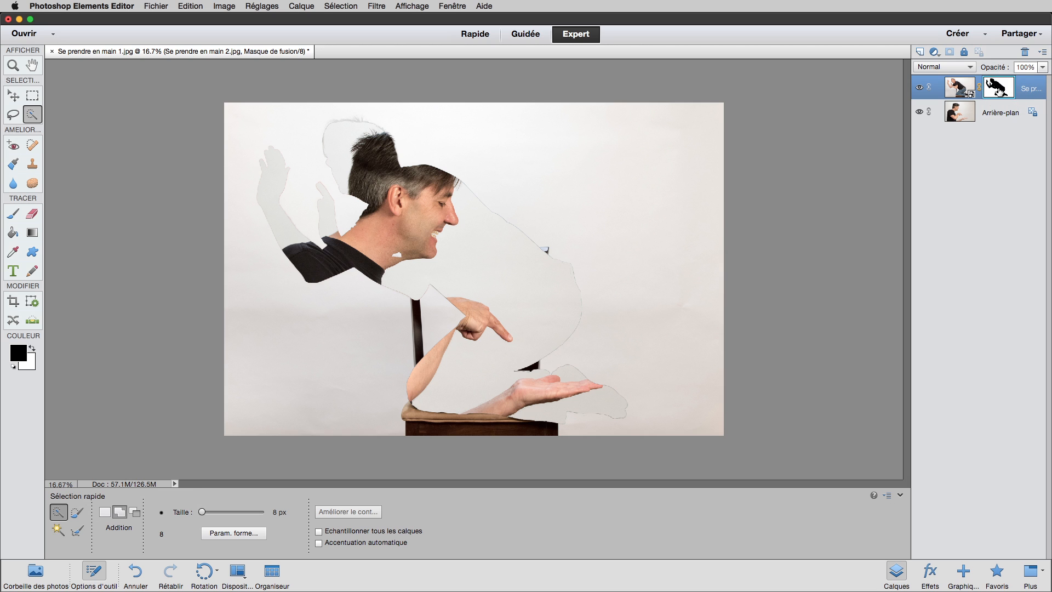
left_click(998, 88, "super")
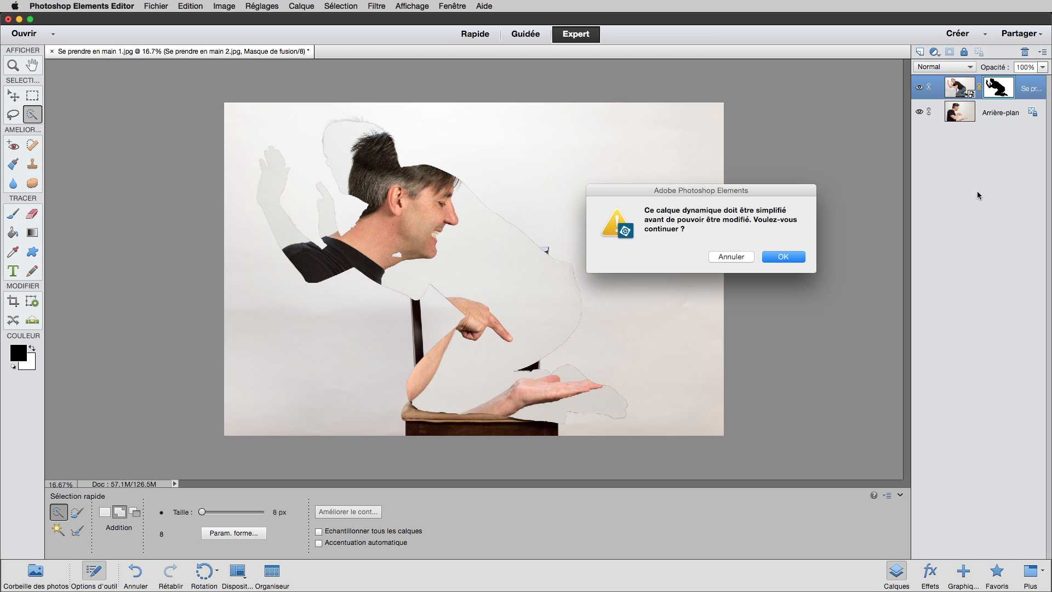
left_click(737, 257)
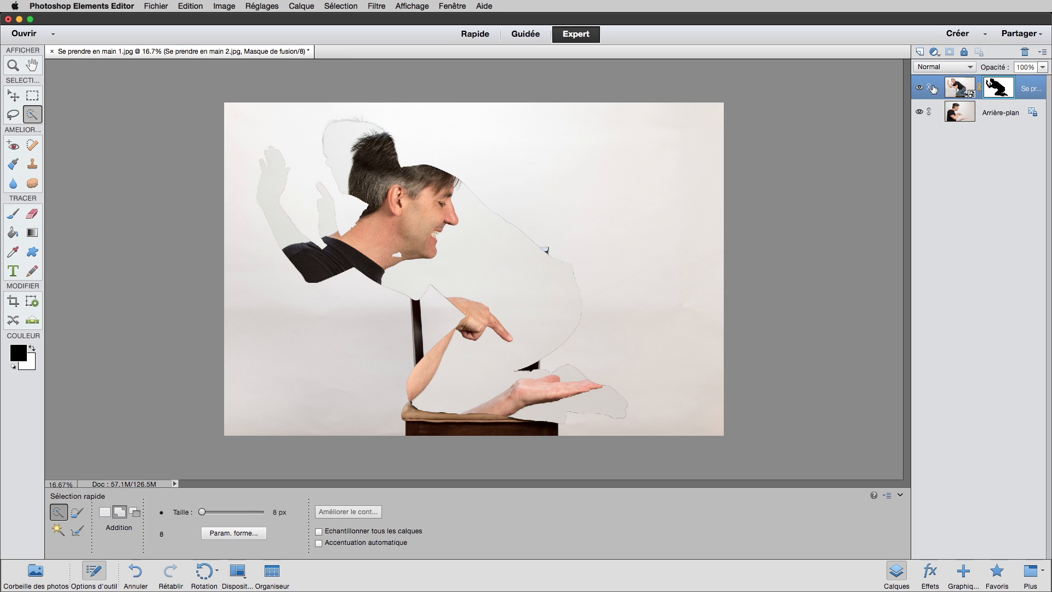
Simplify the kneeling man's smart layer and invert its layer mask.
right_click(939, 88)
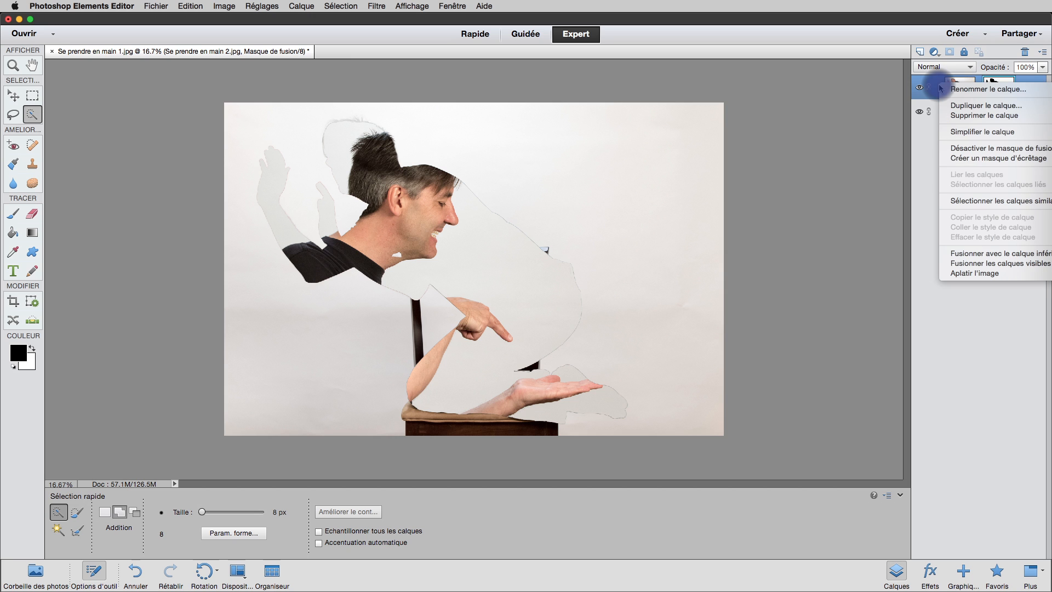
left_click(972, 130)
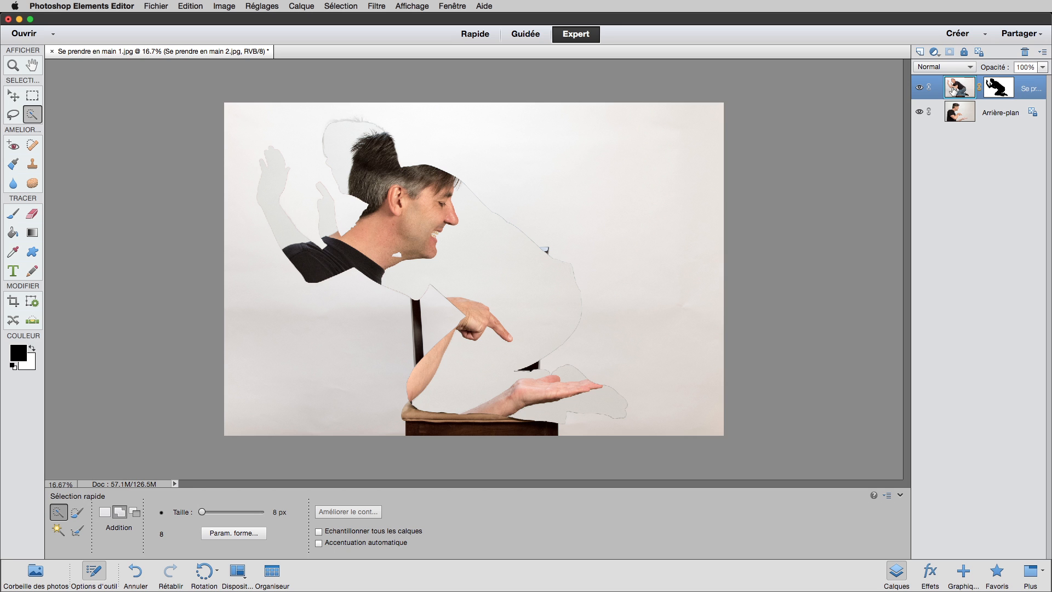
left_click(994, 87)
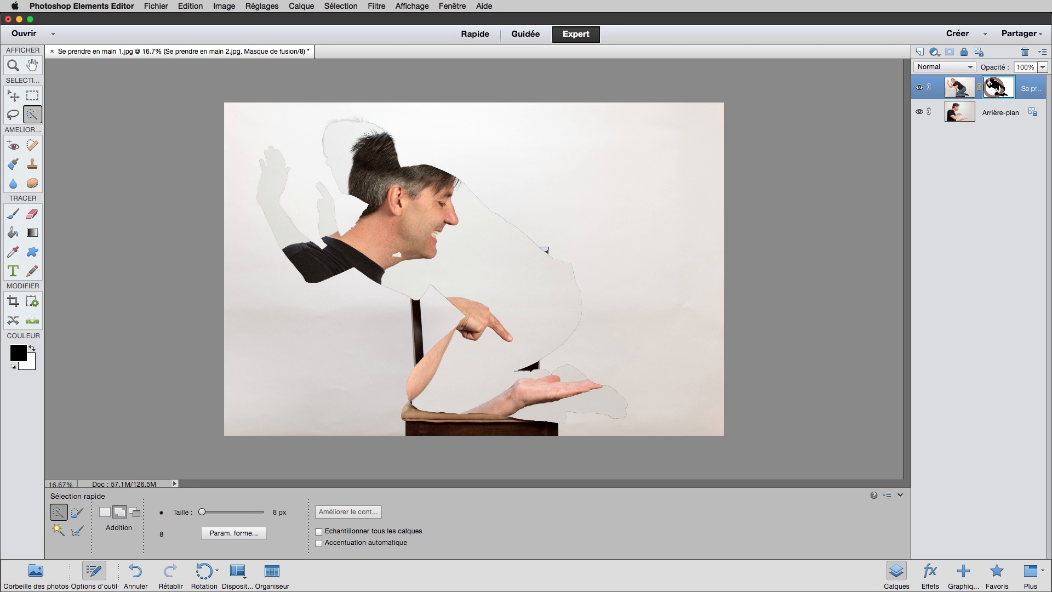
key("super+i")
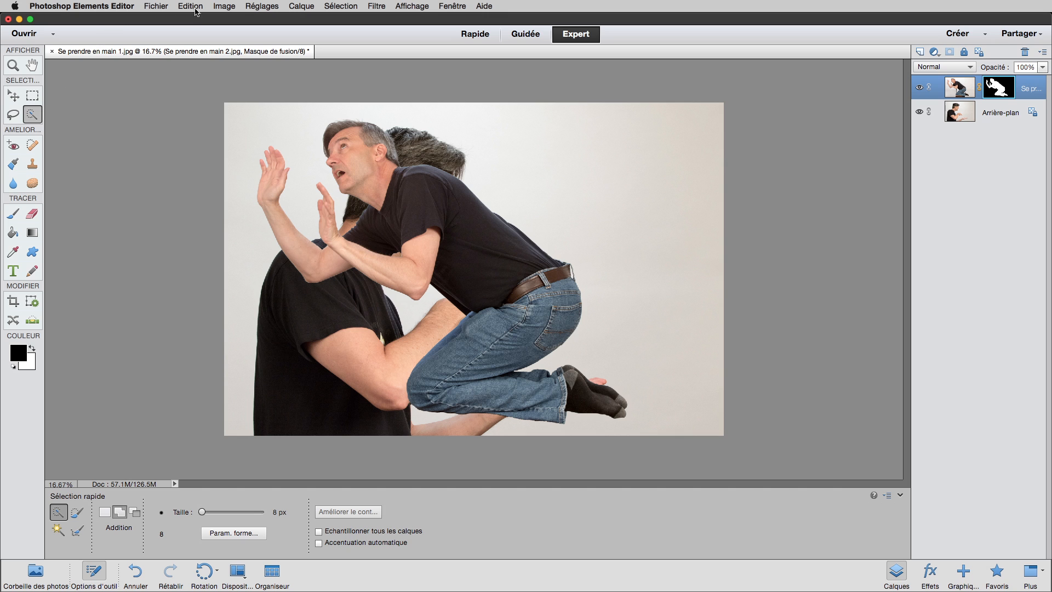
Scale the kneeling man's layer proportionally to about 17.8 % and place him on the open palm, just below the pointing finger.
left_click(222, 6)
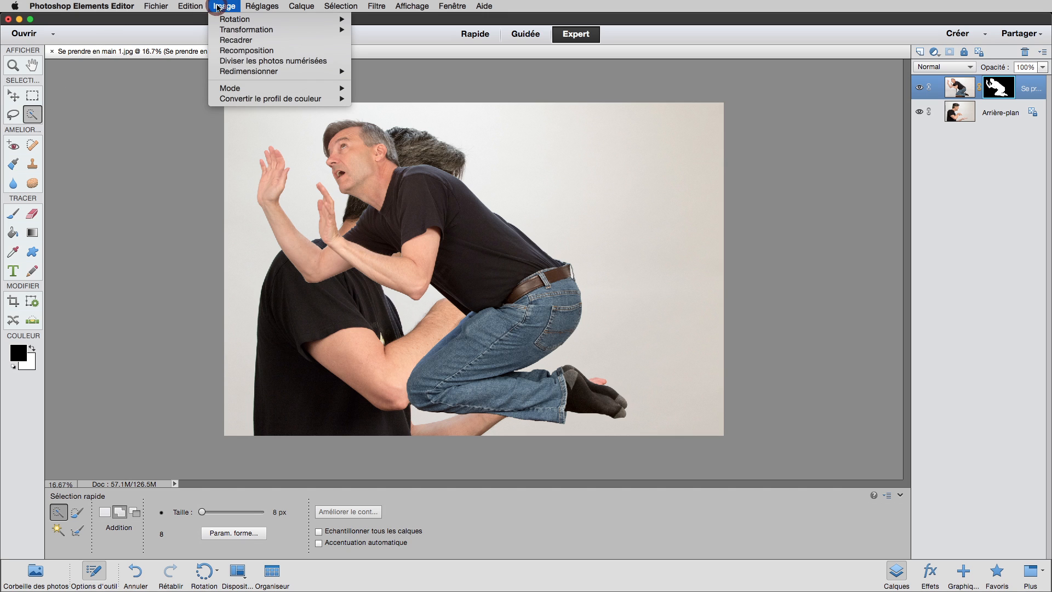
mouse_move(248, 72)
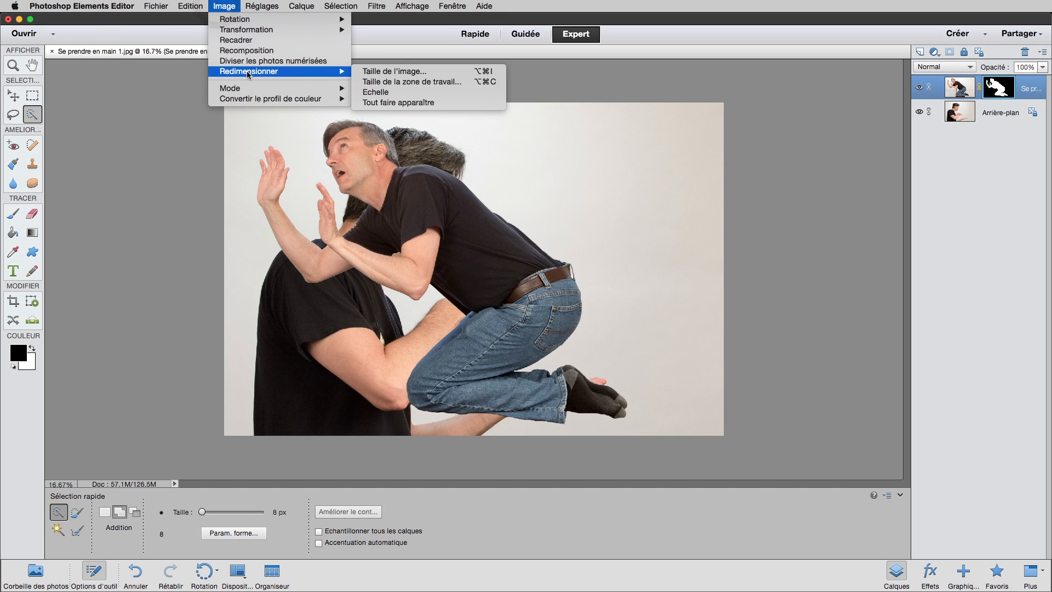
left_click(382, 93)
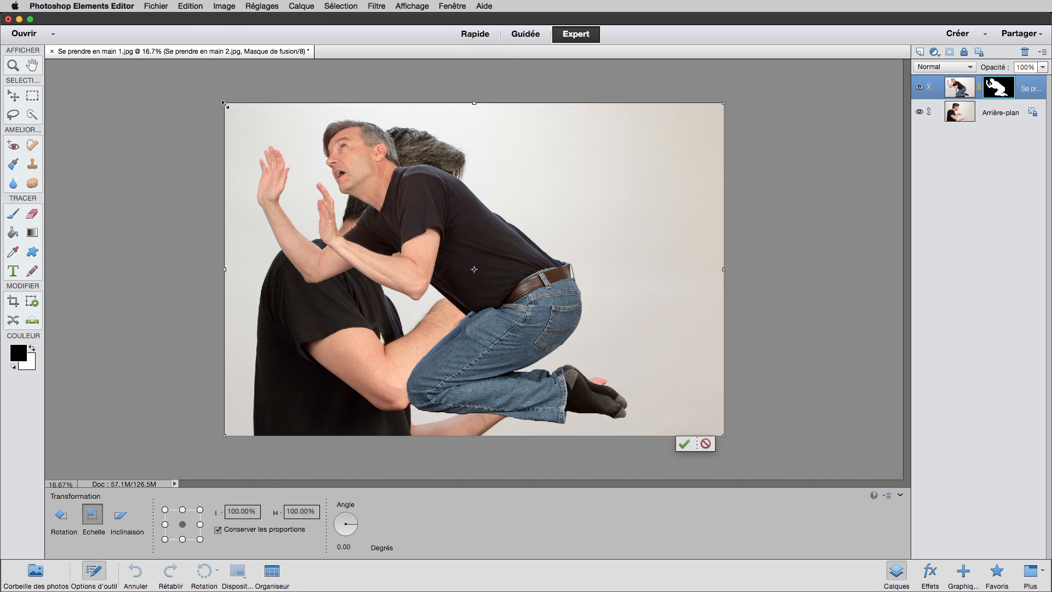
left_click_drag(225, 104, 616, 339)
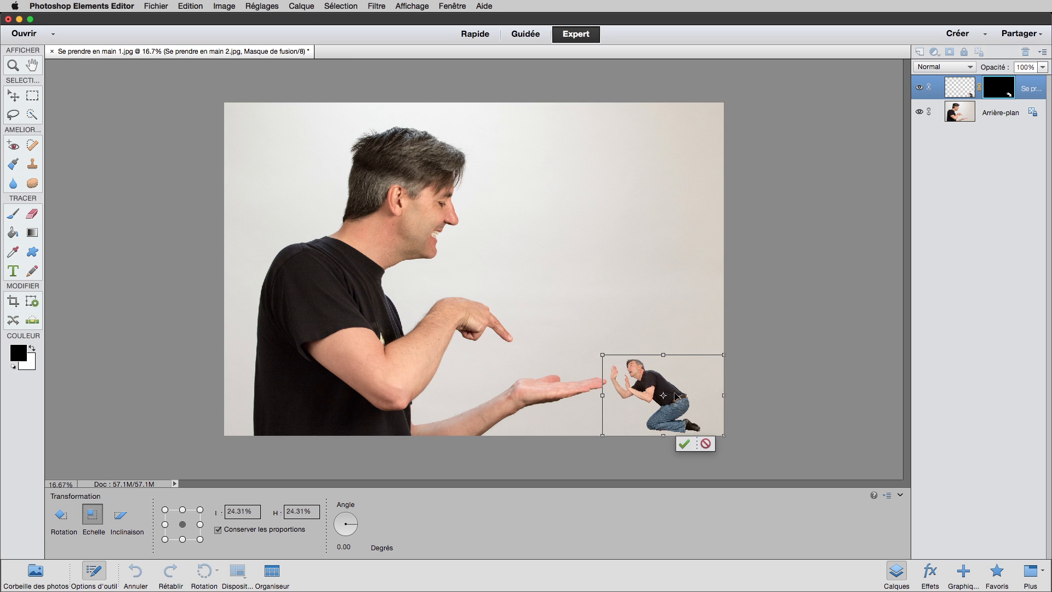
left_click_drag(686, 388, 562, 349)
left_click_drag(480, 315, 541, 360)
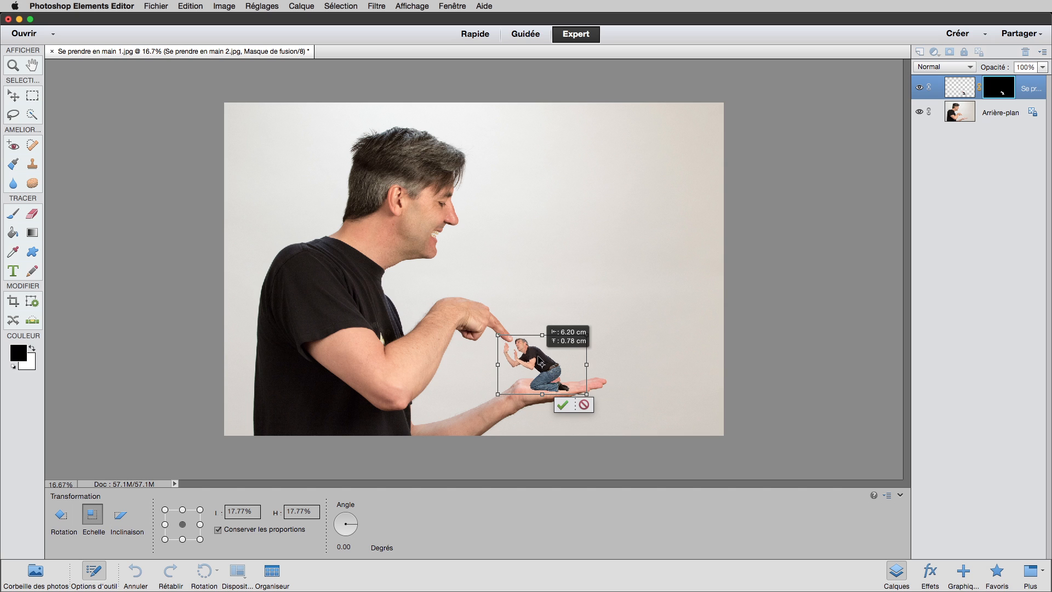
left_click_drag(541, 361, 541, 361)
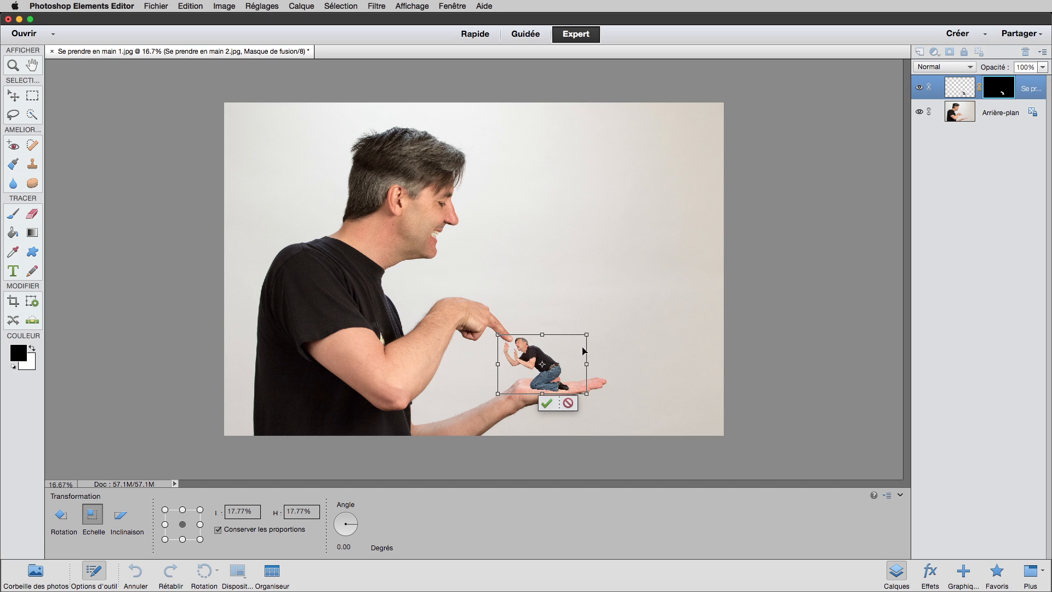
left_click(547, 404)
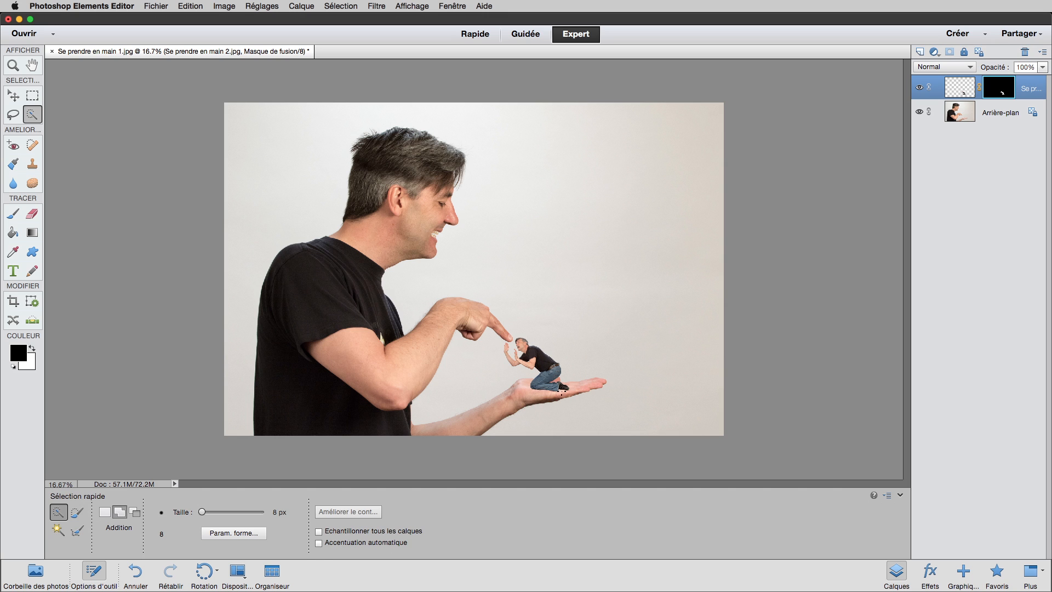
Inspect the kneeling man's cut-out and his placement on the palm at 100 %, and return to the full image view.
key("super+alt+0")
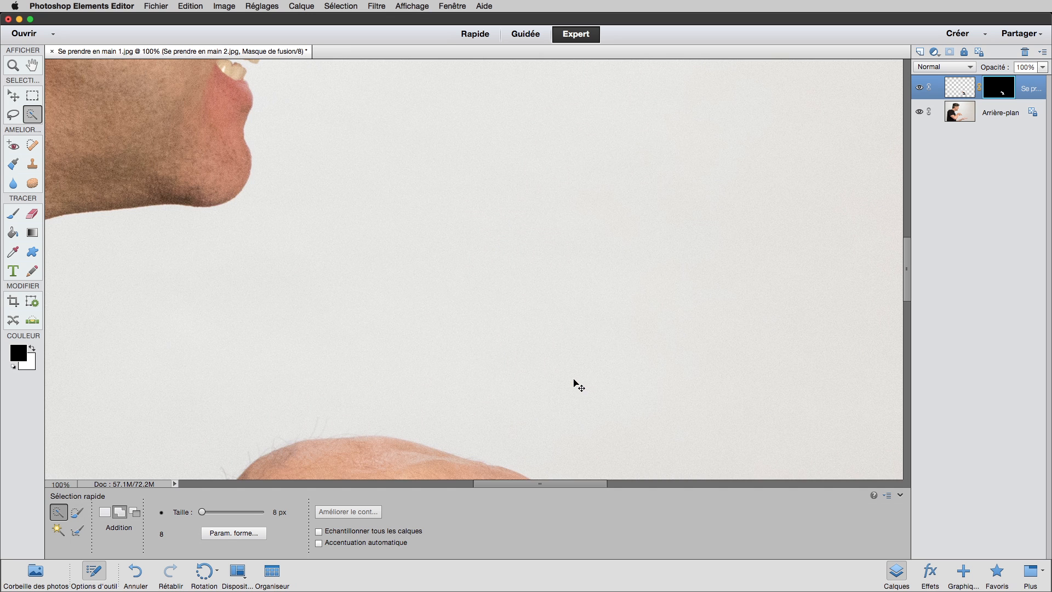
left_click_drag(366, 399, 343, 26)
left_click_drag(746, 302, 428, 113)
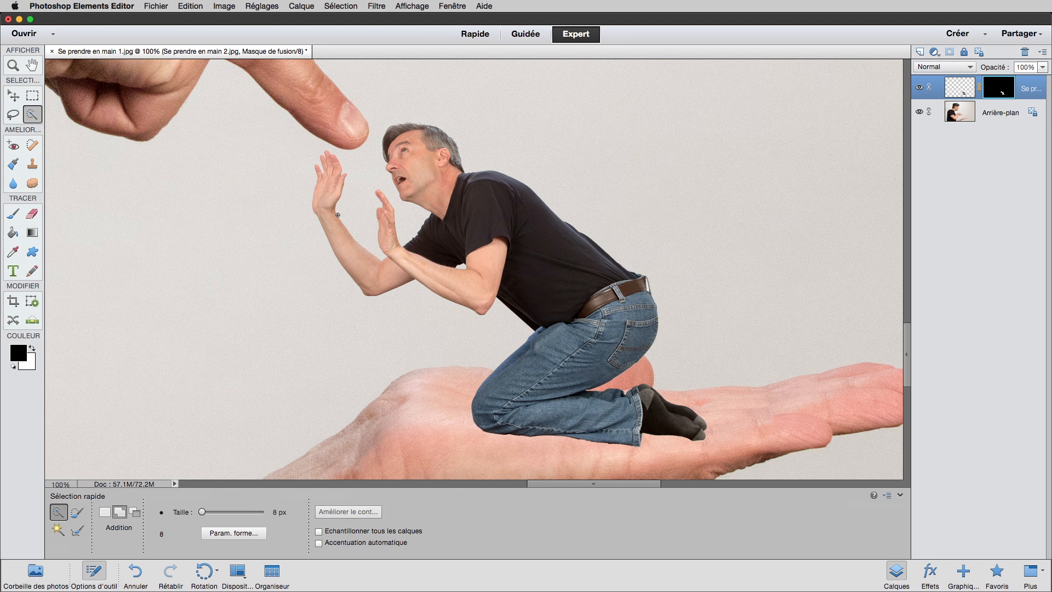
key("super+0")
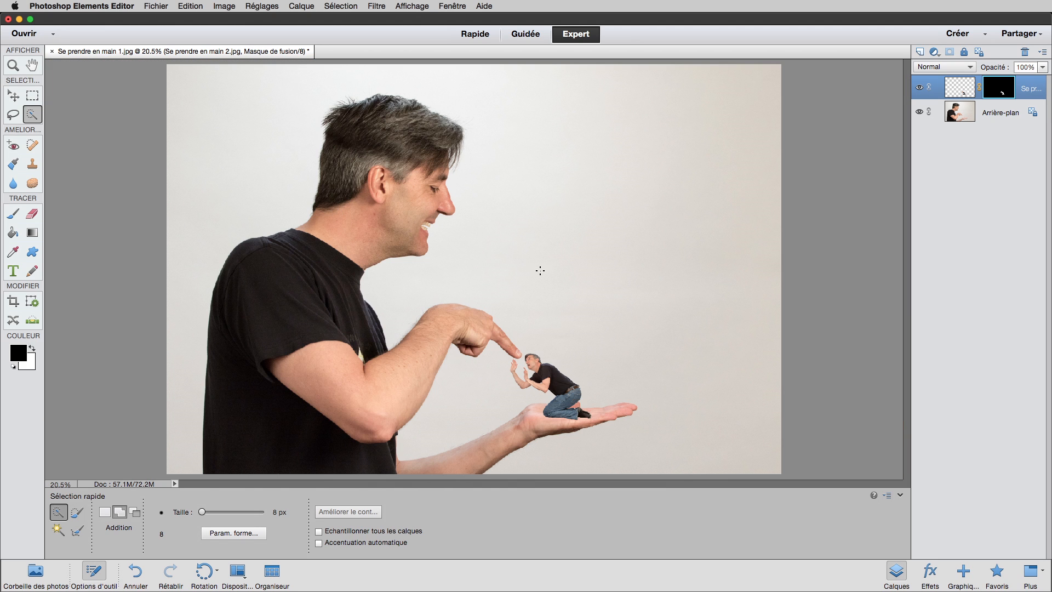